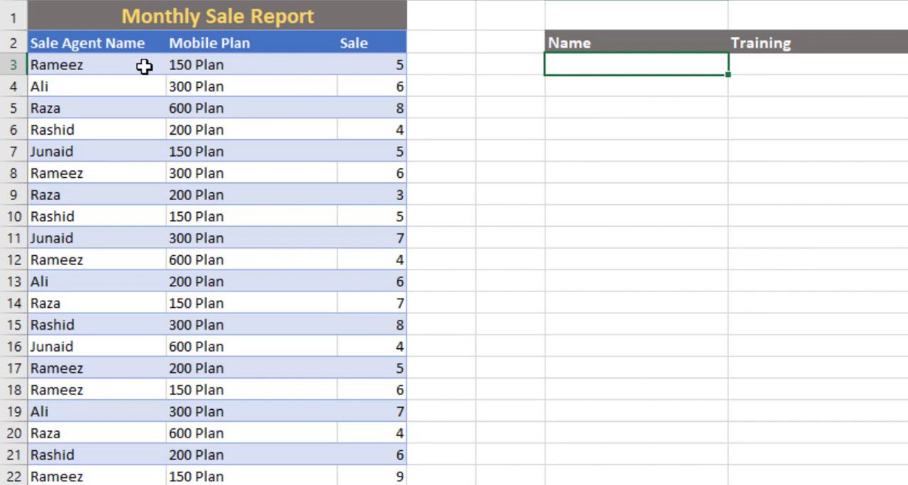
Examine the Monthly Sale Report for repeated sale agent names and the mobile plans listed against them.
click(99, 65)
click(92, 172)
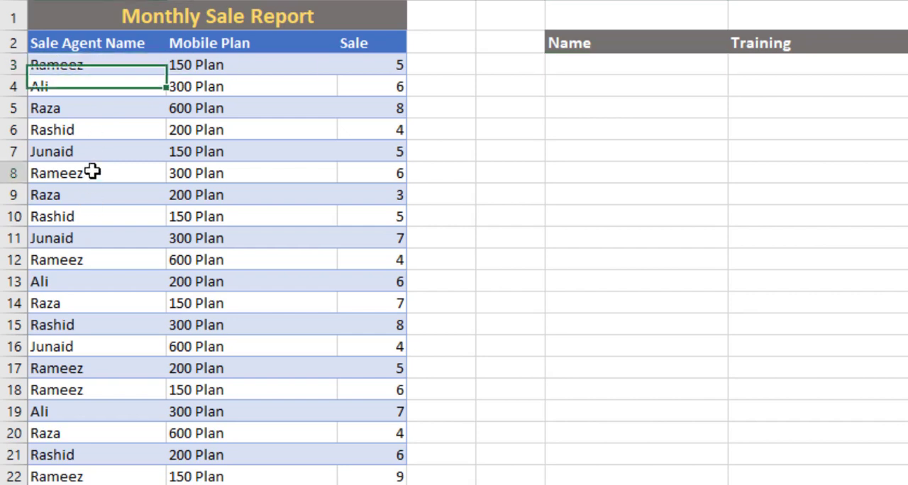
click(111, 258)
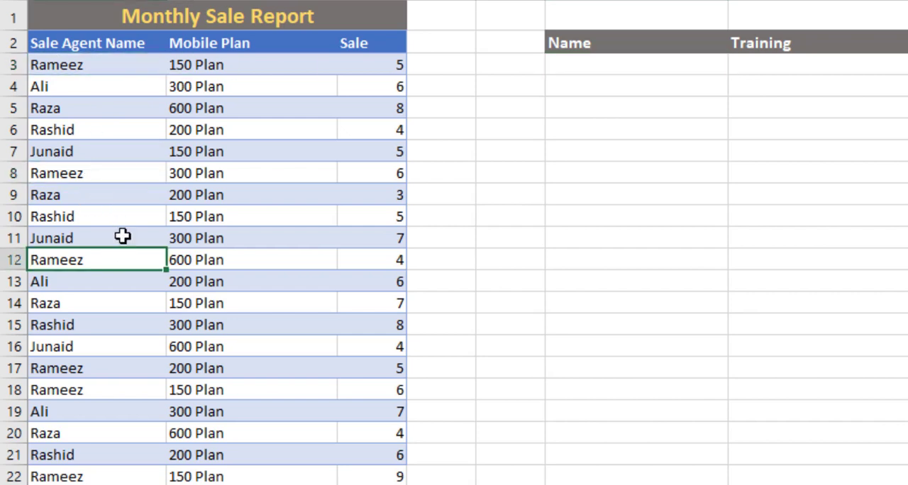
click(231, 68)
click(221, 110)
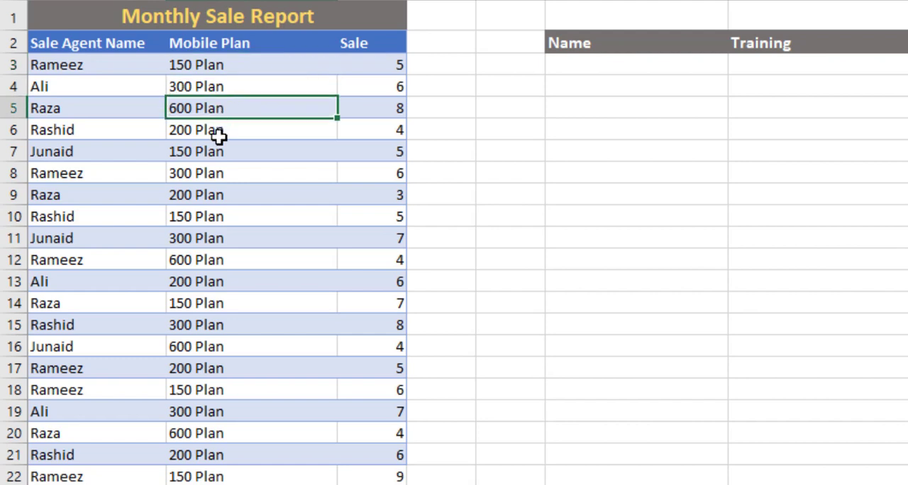
click(216, 132)
click(215, 155)
click(208, 188)
click(205, 210)
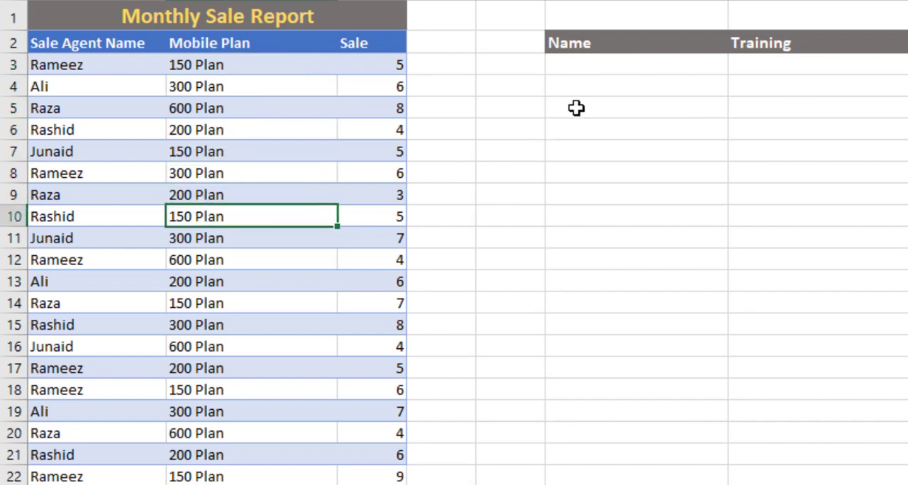
Enter =UNIQUE(A3:A22) in F3 to list each sale agent once under the Name header.
click(608, 69)
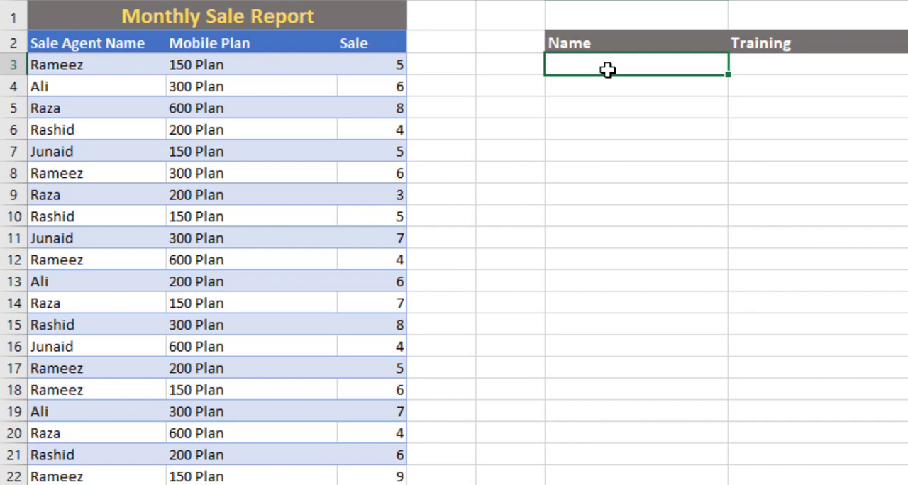
text(=u)
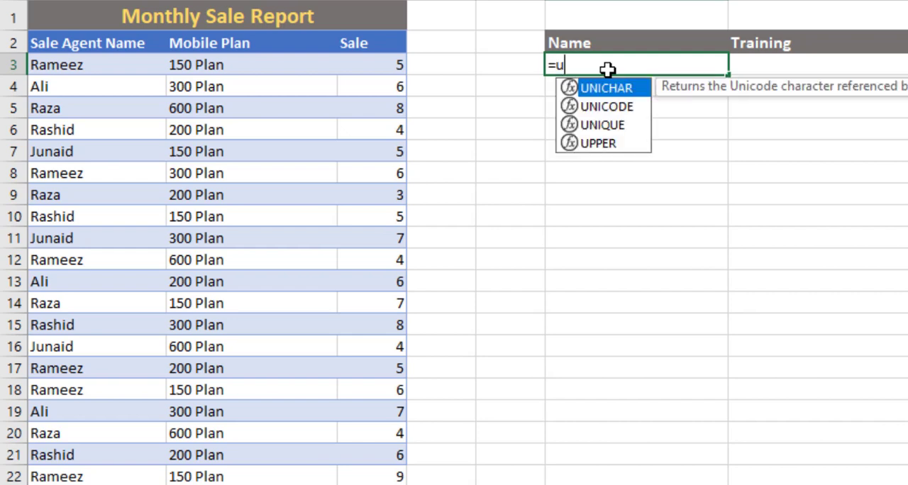
text(nique)
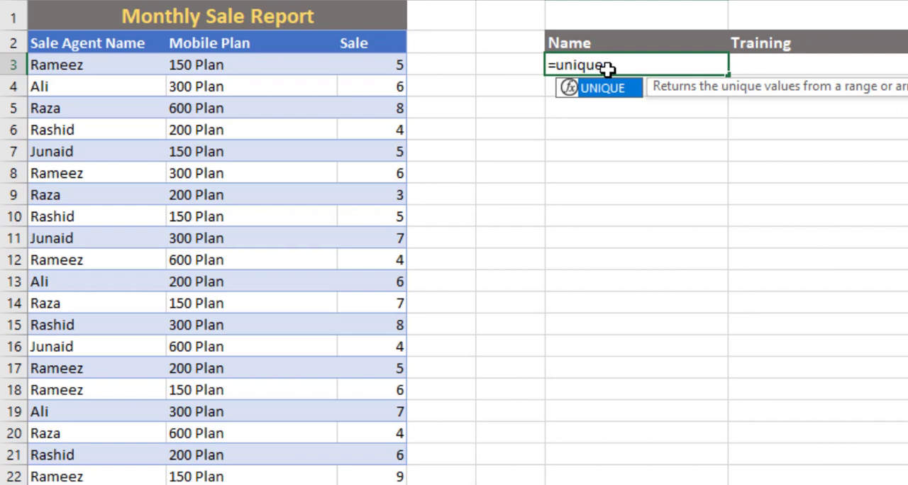
key(Tab)
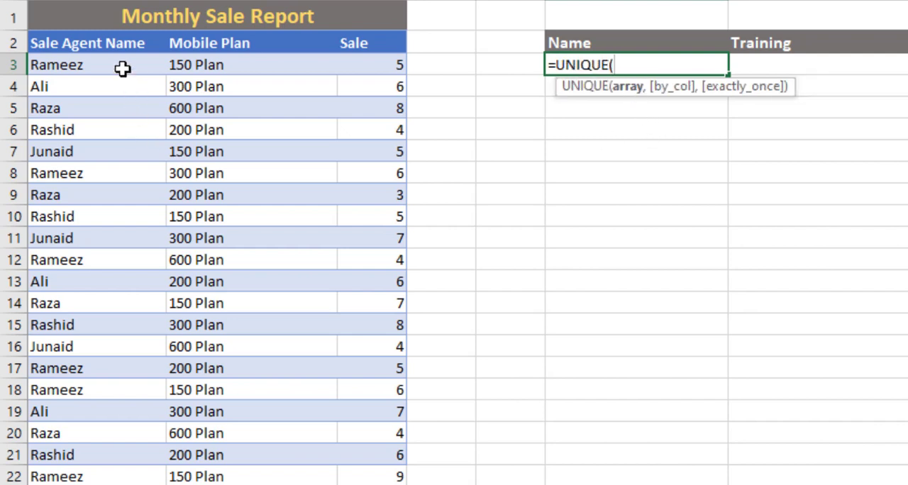
drag(123, 65, 91, 471)
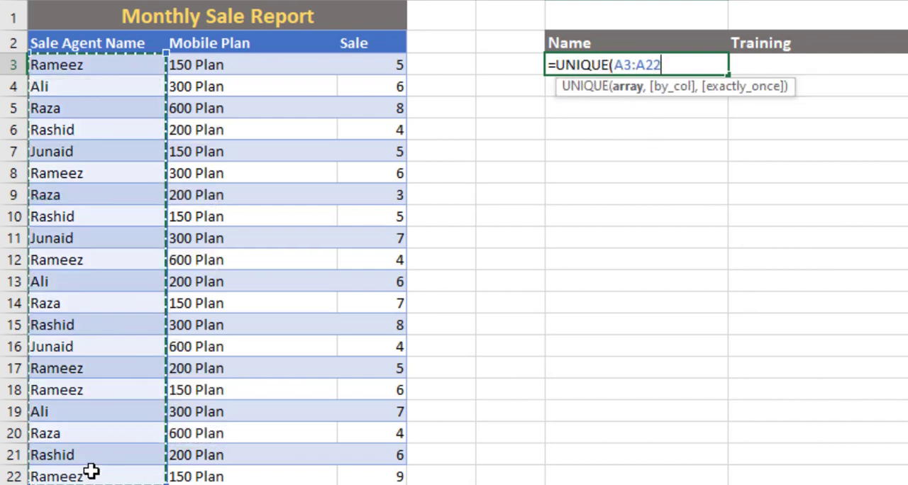
text())
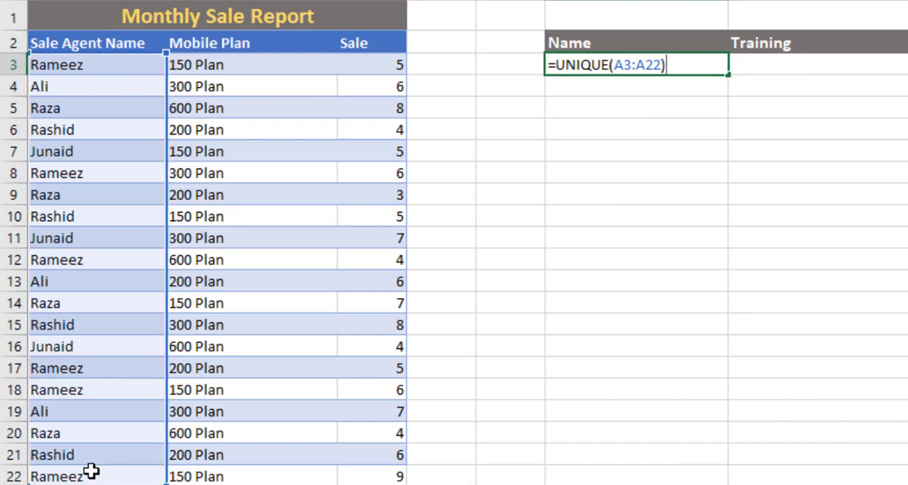
key(Return)
key(Up)
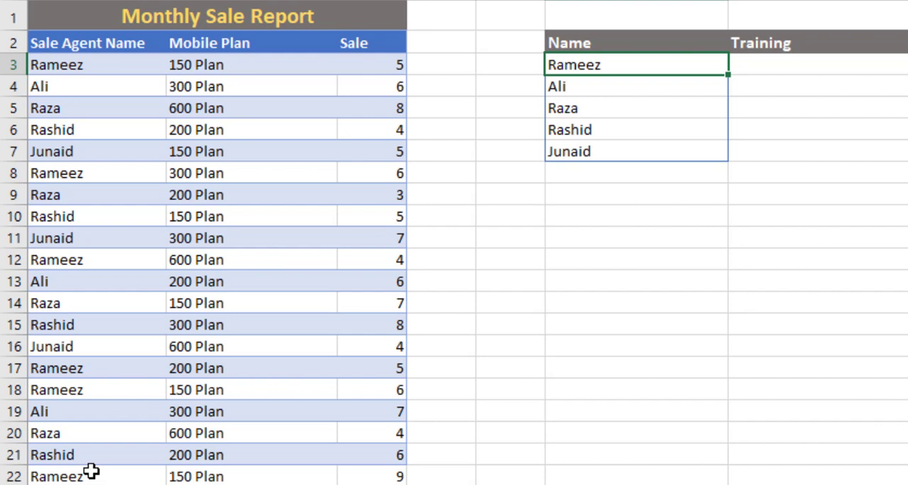
Replace the UNIQUE results in F3:F7 with static values by copying them and pasting values over the same cells.
key(shift+Down)
key(shift+Down)
key(shift+Down)
key(shift+Down)
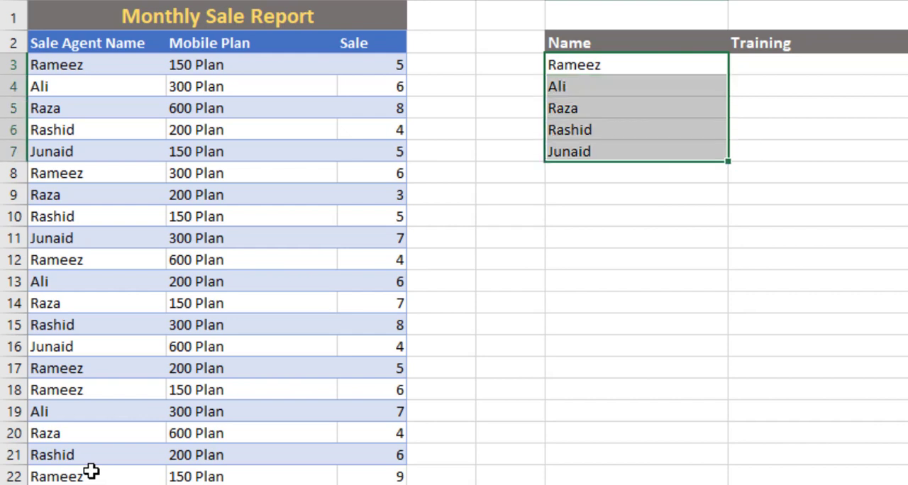
key(ctrl+c)
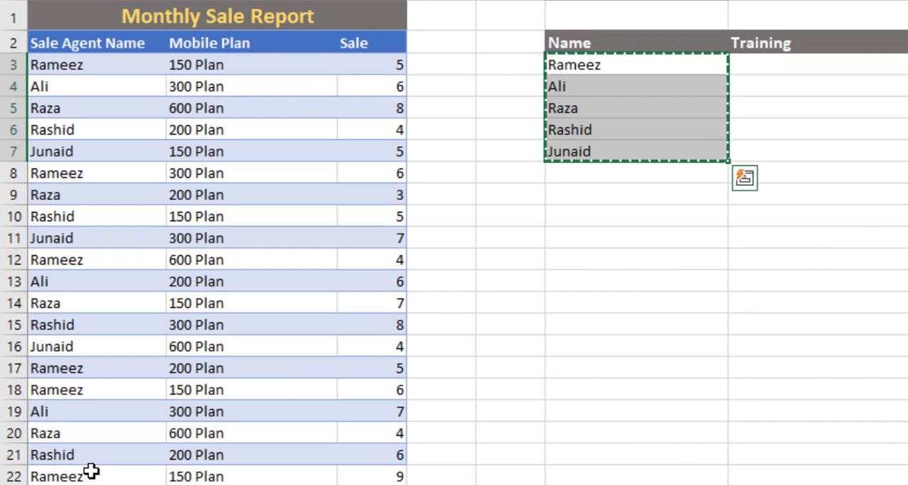
key(alt+h)
key(v)
key(v)
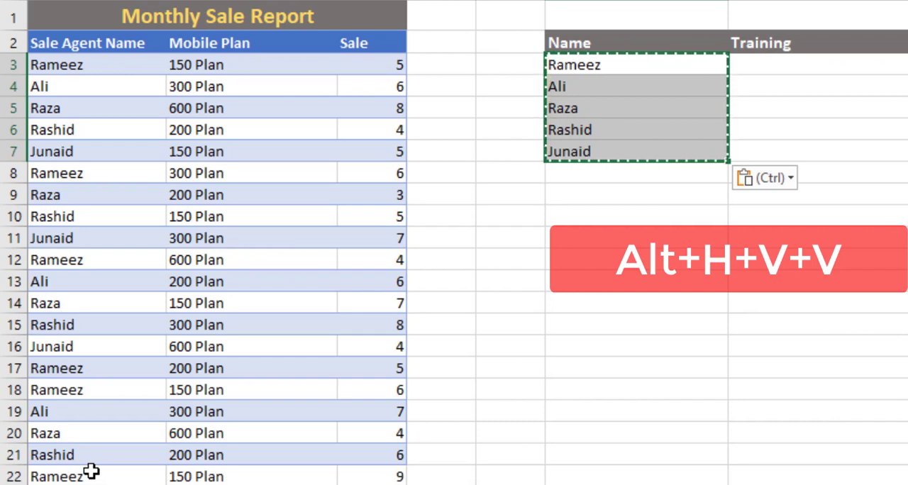
click(660, 71)
key(Escape)
key(Down)
key(Down)
key(Down)
key(Down)
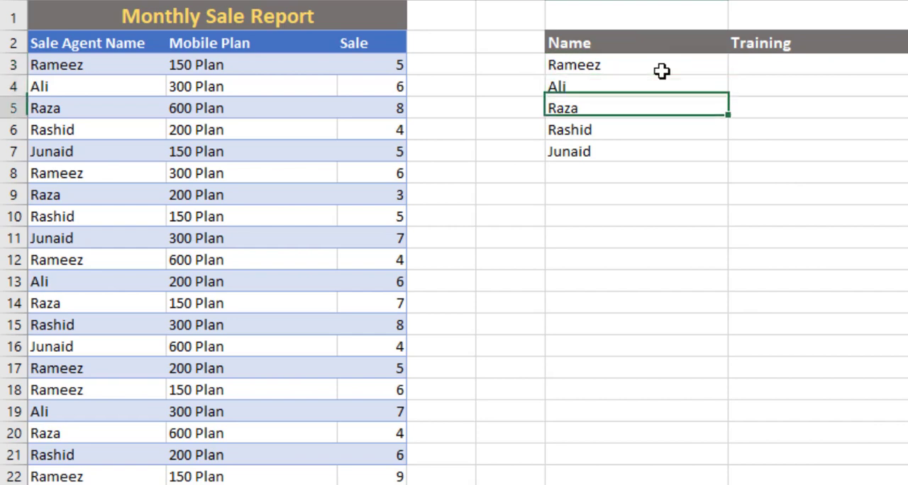
key(Up)
key(Up)
key(Up)
key(Up)
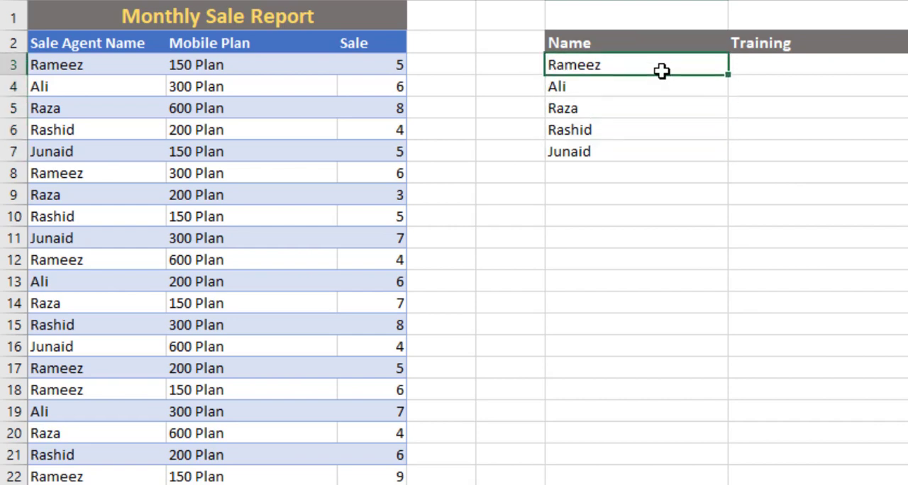
Change the header in G2 to "Mobile Plan".
key(Right)
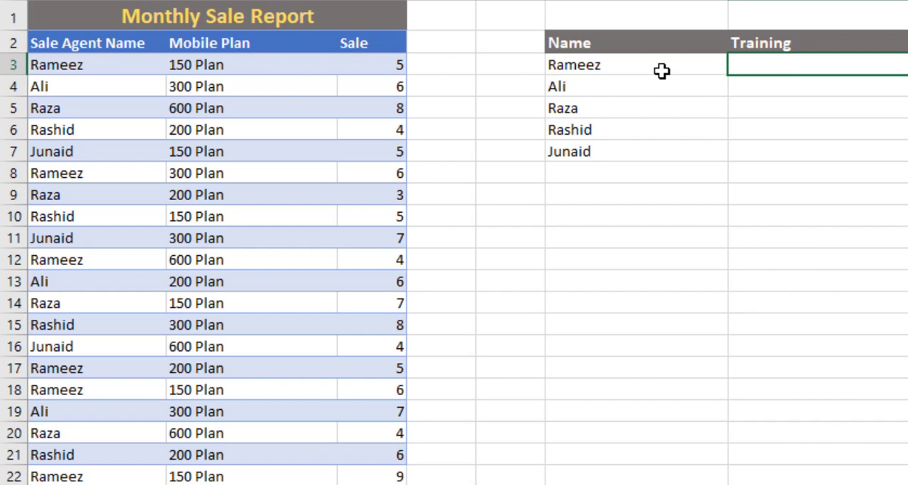
click(877, 43)
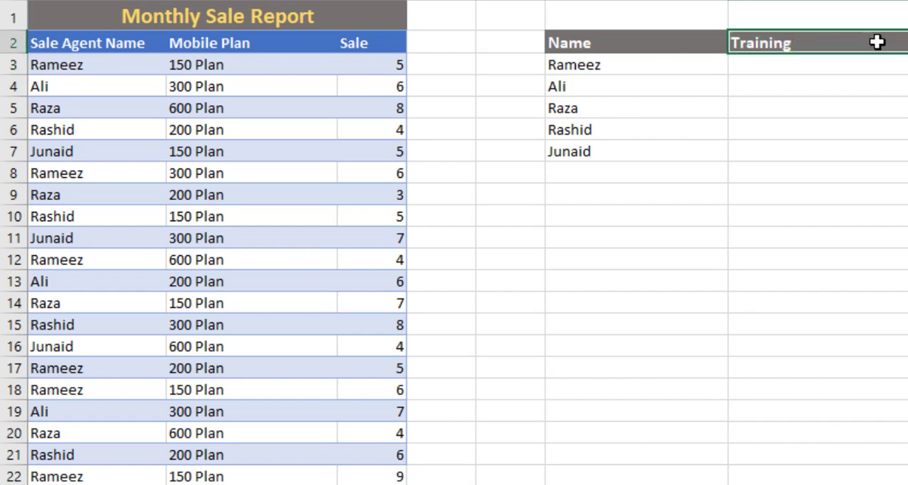
text(M)
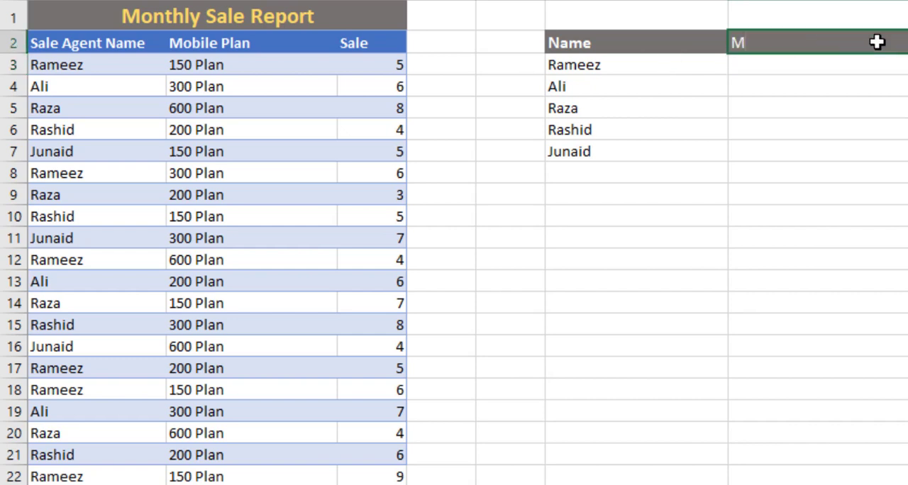
text(obile Plan)
key(Return)
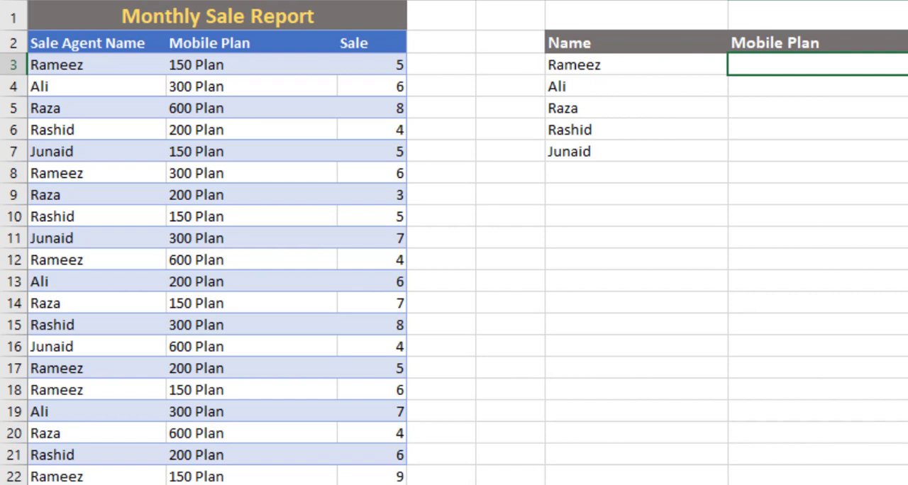
Widen column H to make room for a formula beside the Mobile Plan column.
click(657, 64)
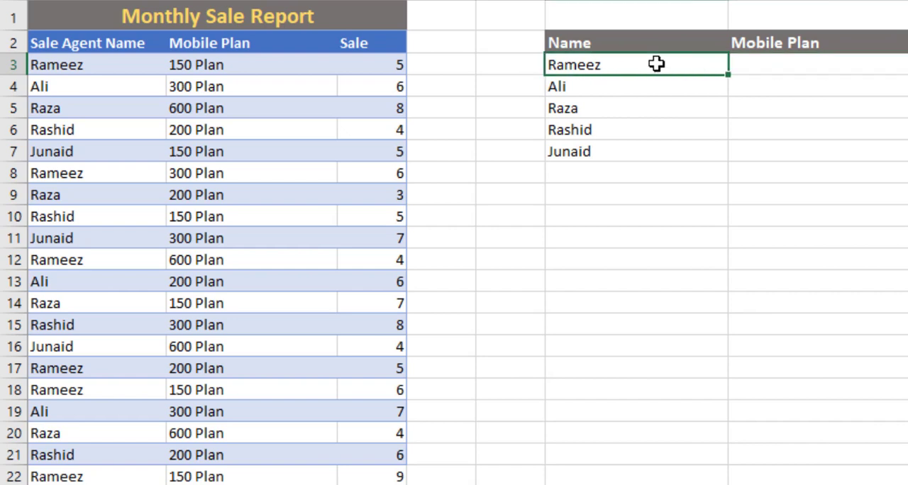
click(771, 65)
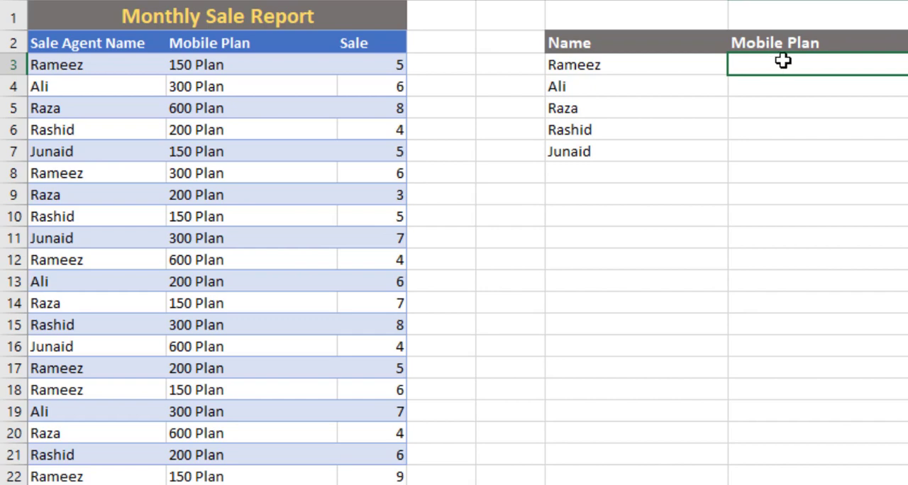
click(829, 114)
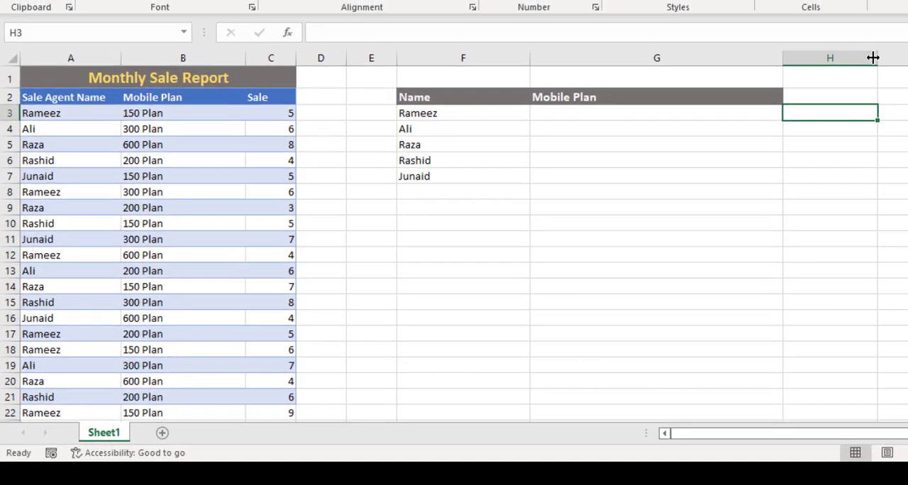
drag(872, 56, 907, 72)
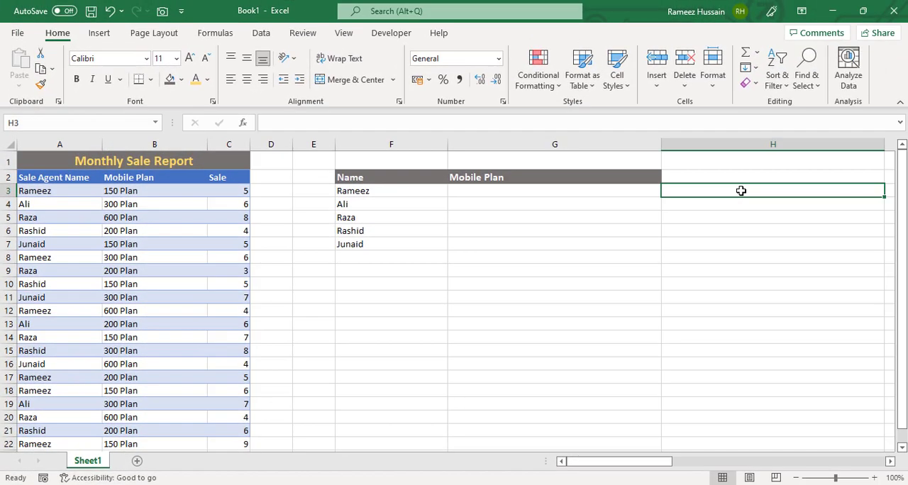
Start an IF formula in H3 whose logical test compares F3 with the absolute range $A$3:$A$22.
text(=if)
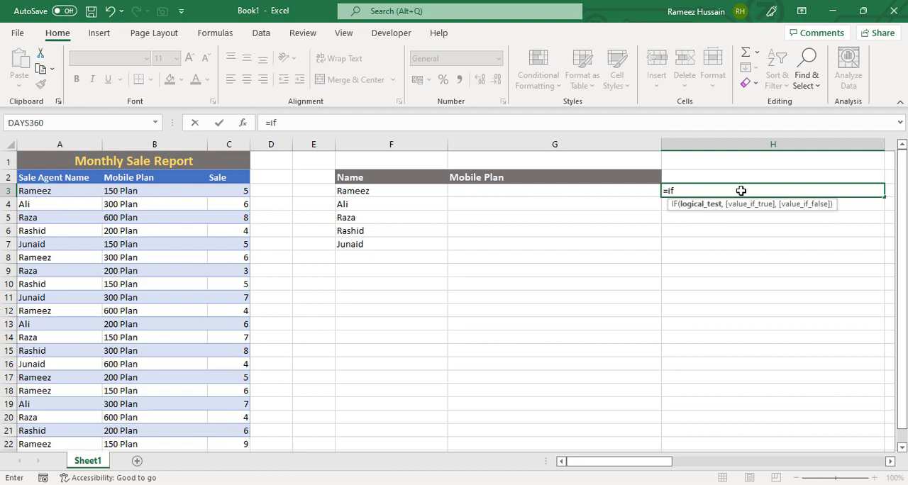
key(Tab)
click(386, 192)
text(=)
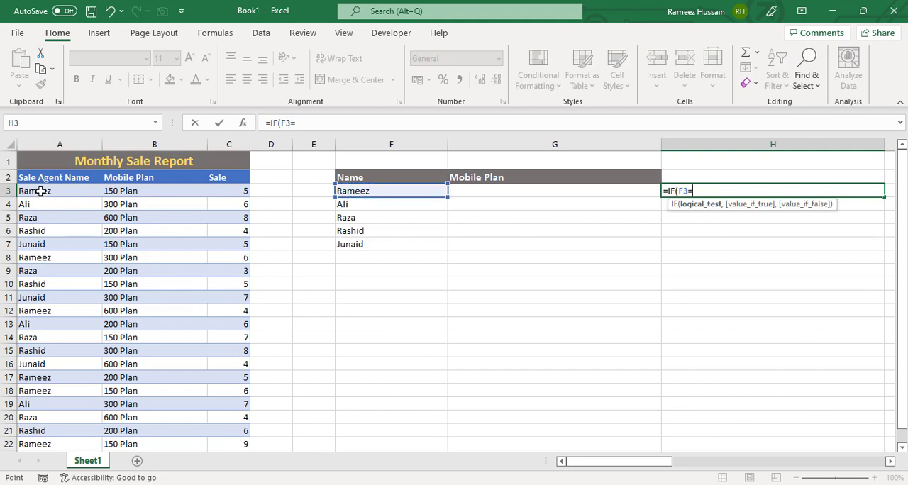
drag(44, 193, 27, 439)
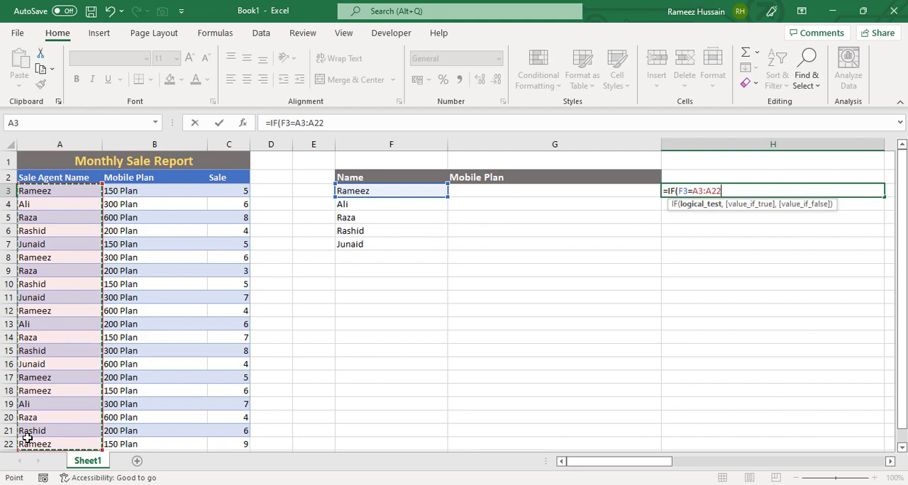
key(F4)
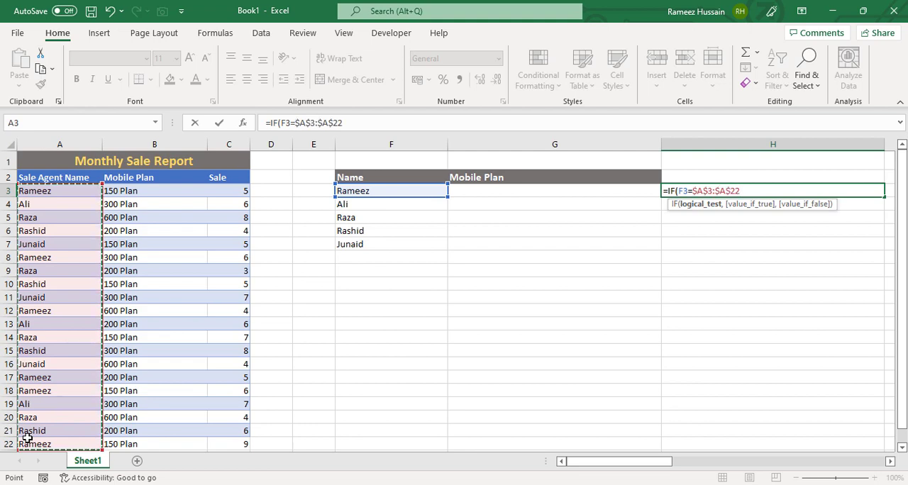
text(,)
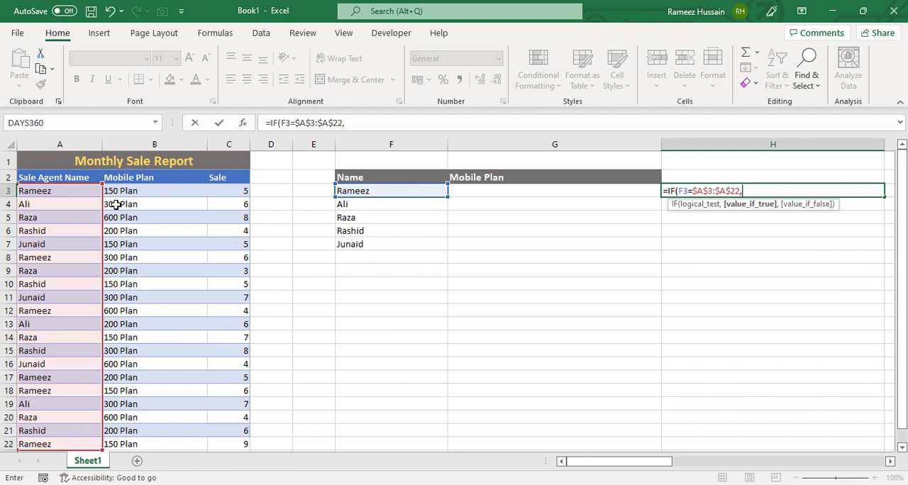
Complete the H3 IF formula with $B$3:$B$22 as the value if true and "" as the value if false.
drag(123, 191, 128, 439)
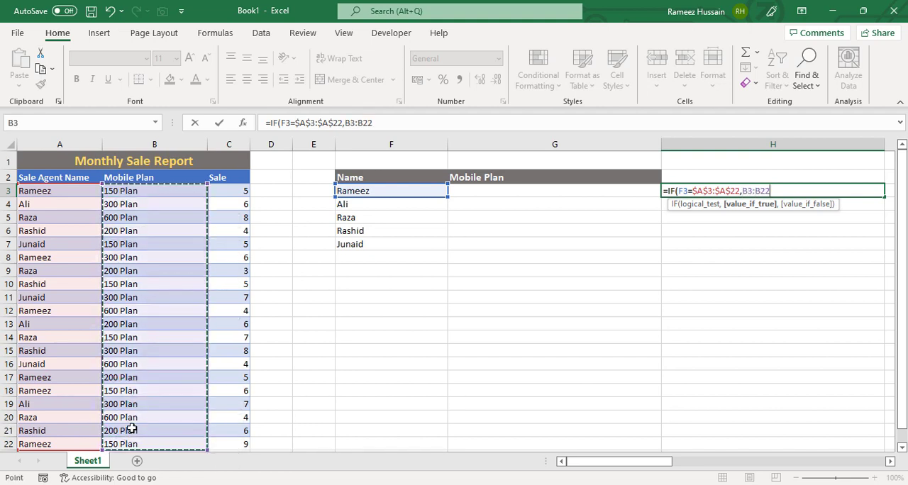
key(F4)
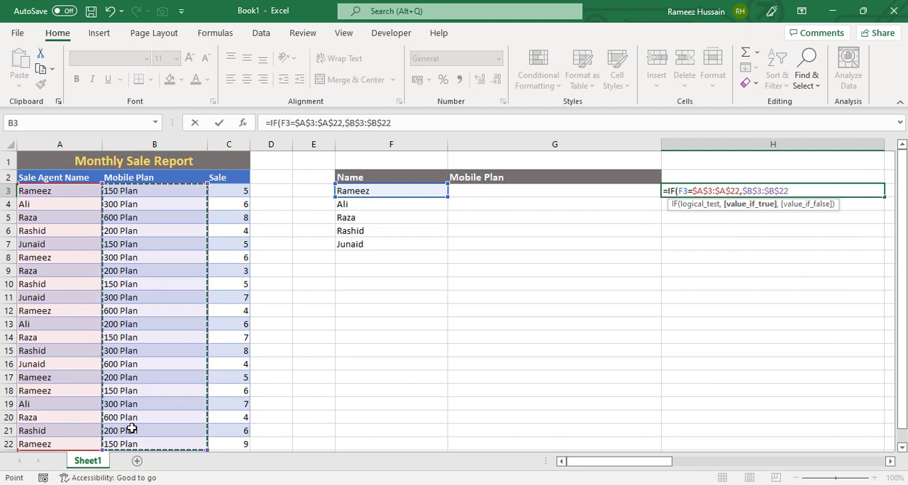
text(,)
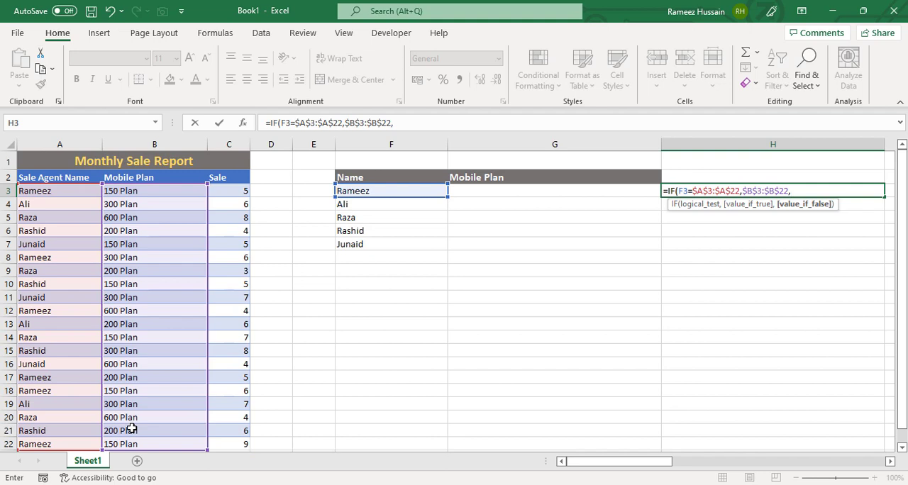
text(""))
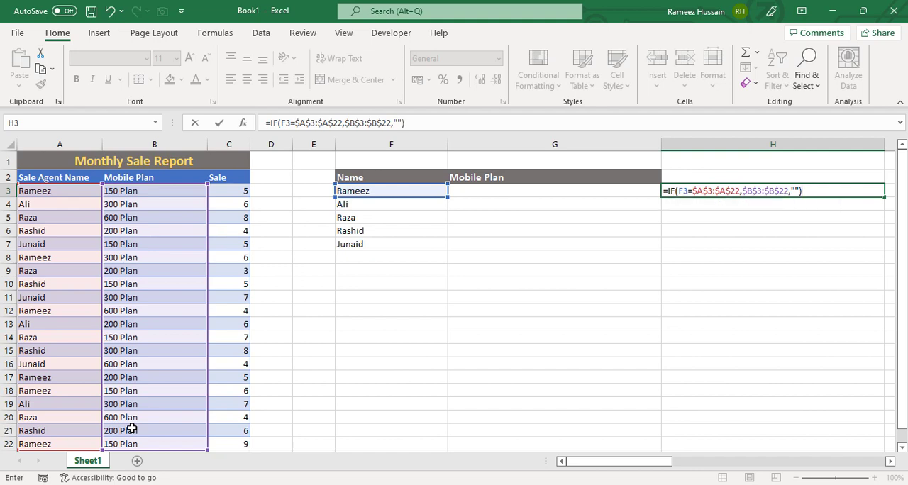
key(Return)
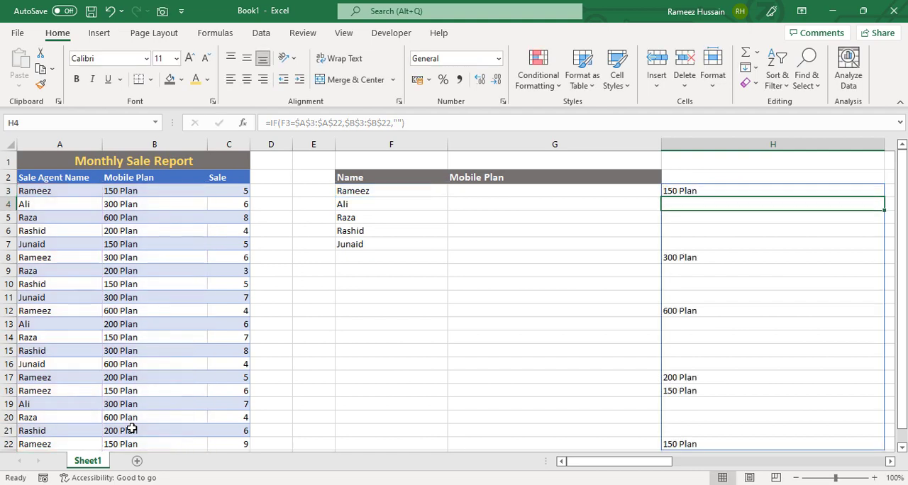
Compare the spilled plans in column H with the first agent's source data in rows 3, 8 and 12.
key(Up)
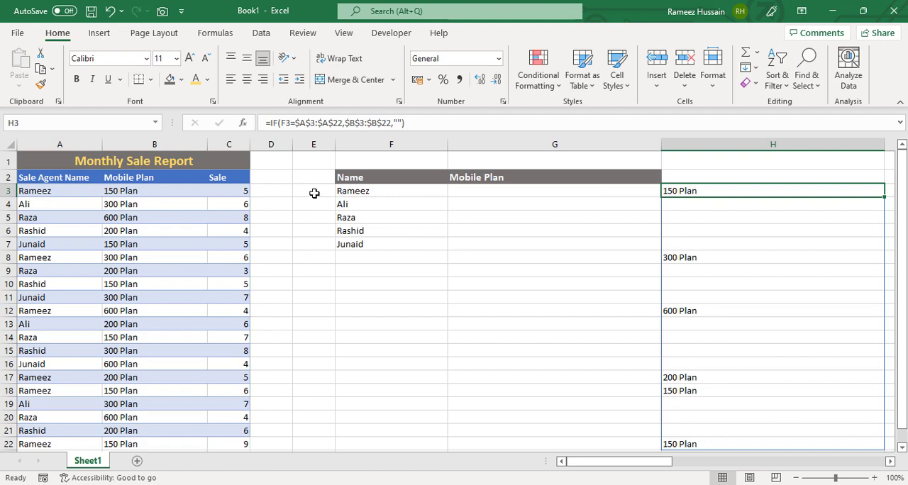
click(12, 191)
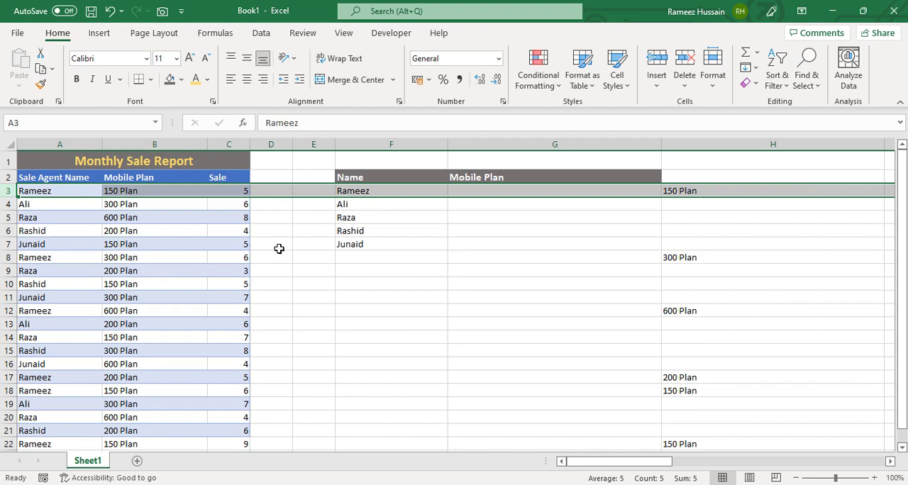
click(3, 258)
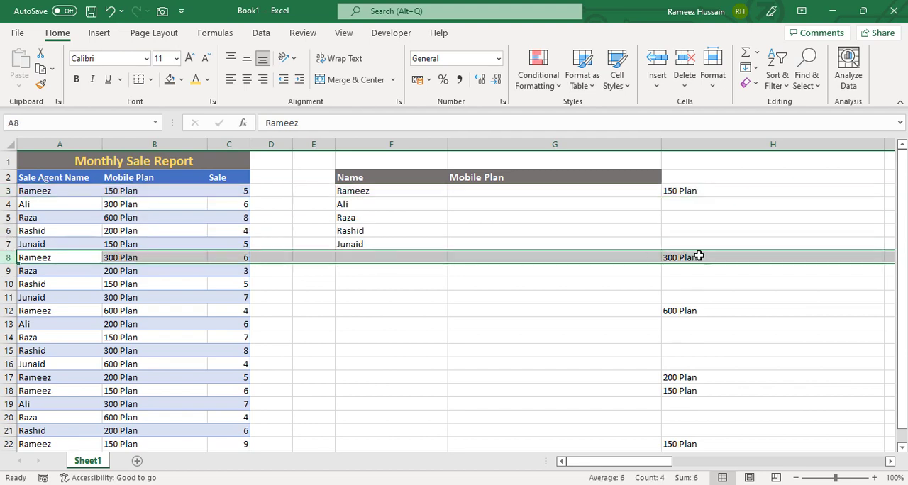
click(13, 311)
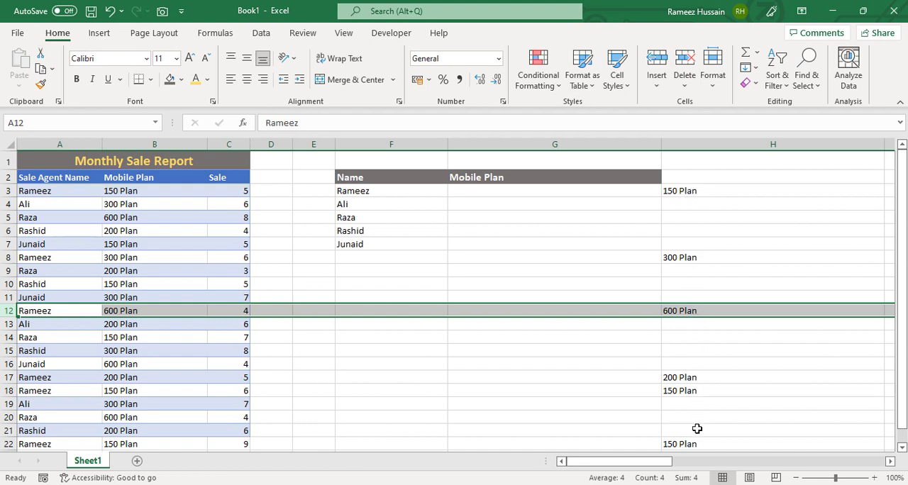
click(683, 205)
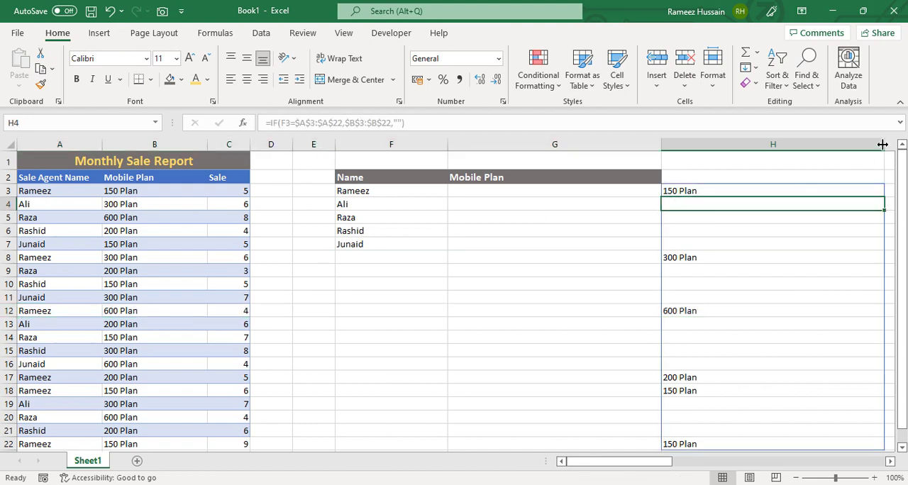
Narrow column H to fit the plan names.
drag(883, 145, 721, 147)
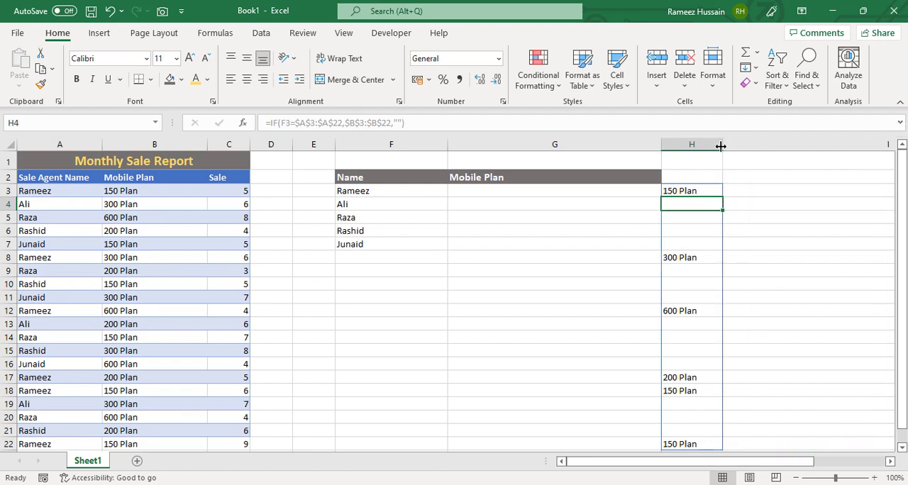
click(743, 188)
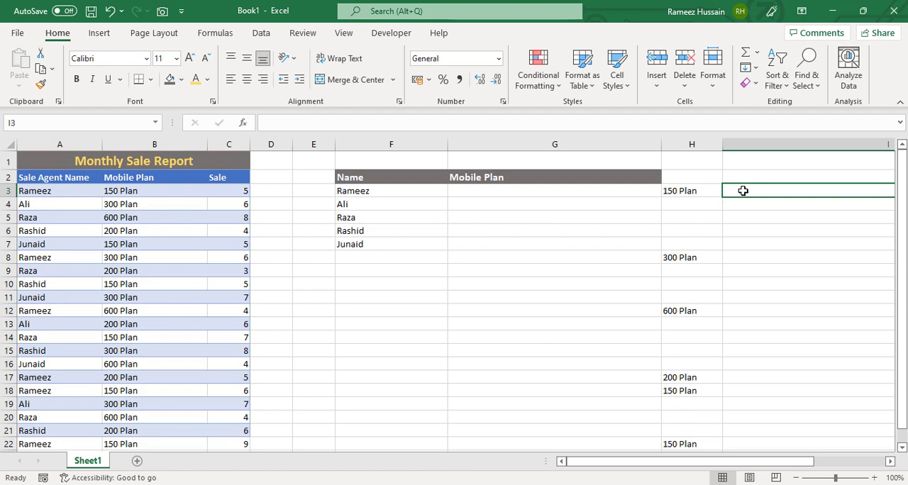
drag(722, 144, 708, 146)
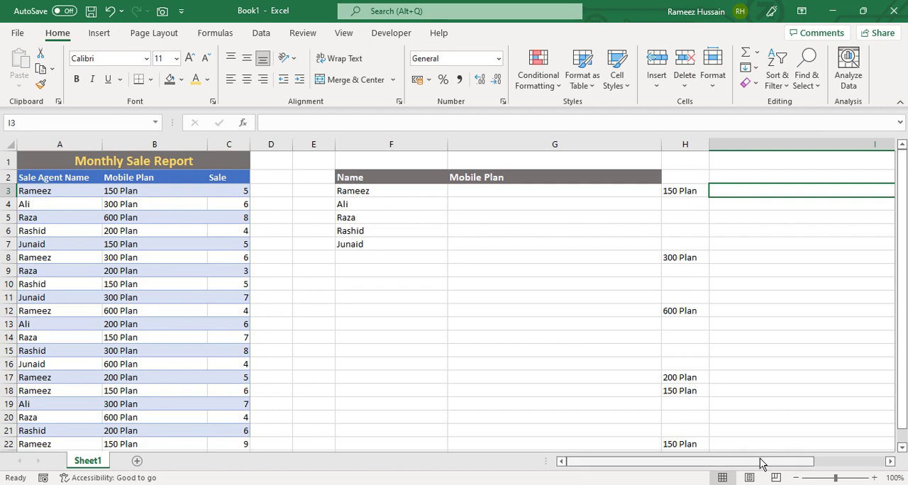
Start a TEXTJOIN formula in I3 with " AND " as the delimiter and TRUE for ignoring empty cells.
drag(762, 461, 829, 463)
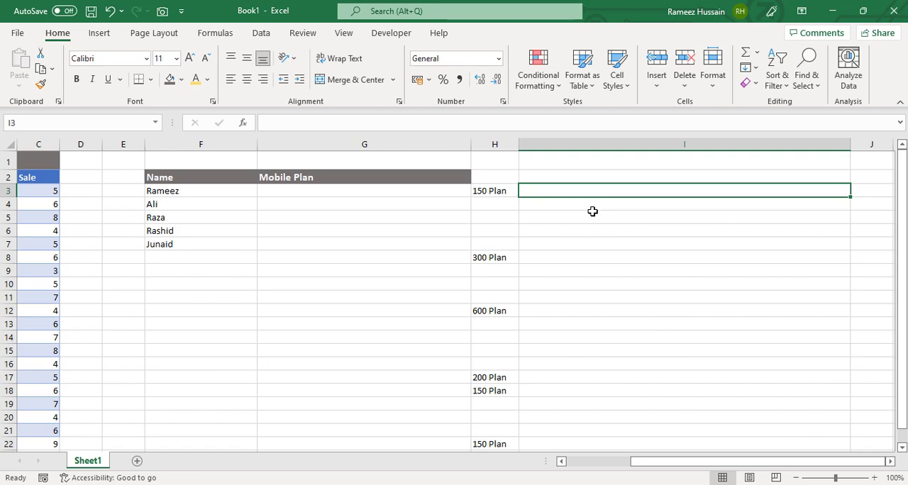
text(=textj)
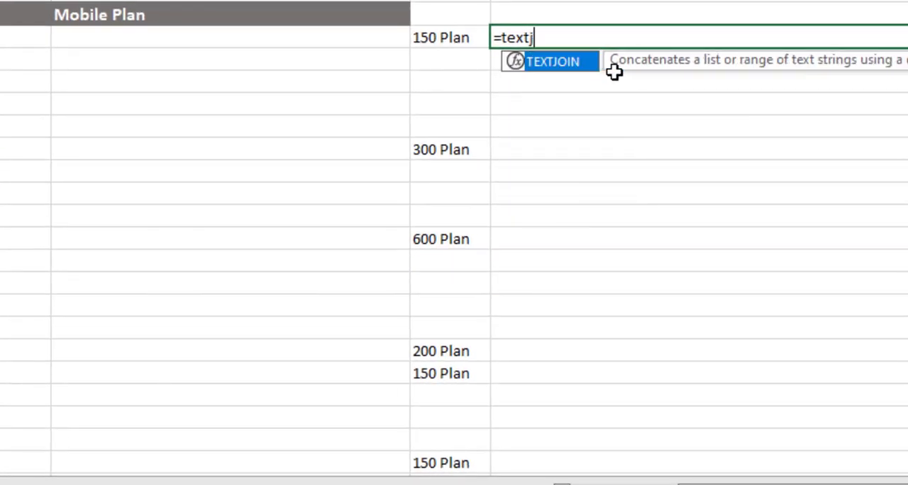
key(Tab)
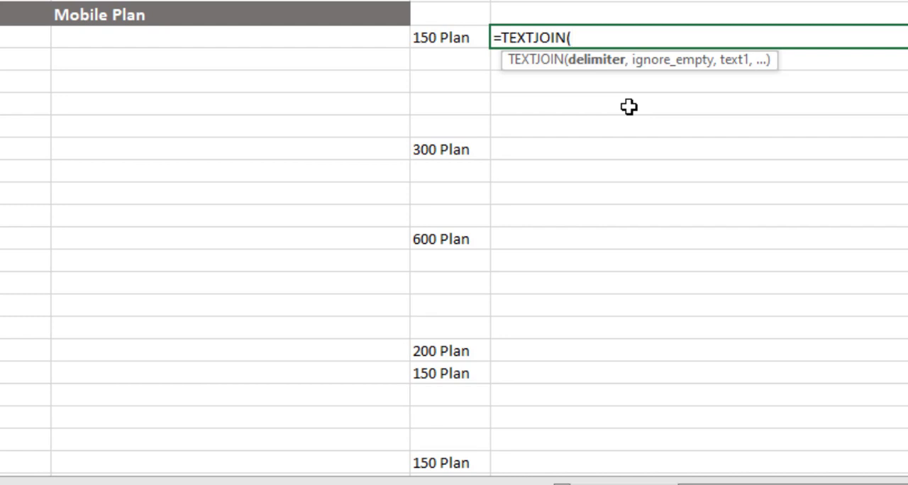
text(" AND ")
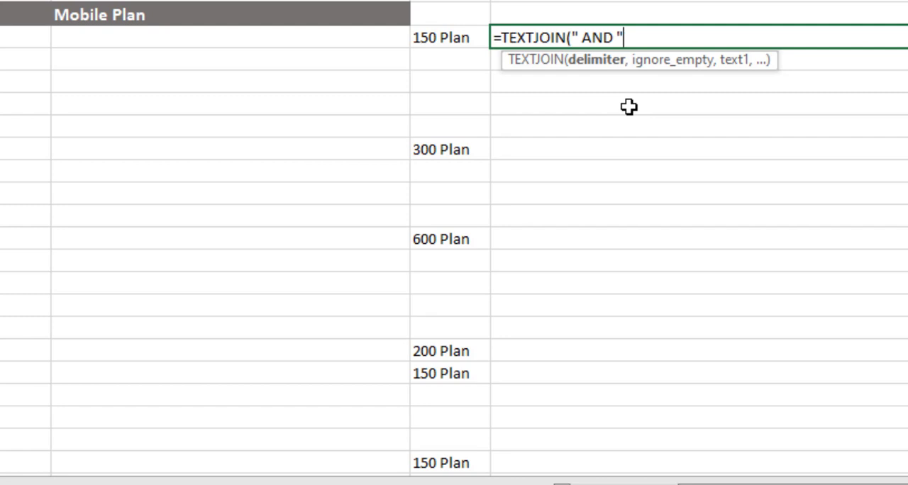
text(,)
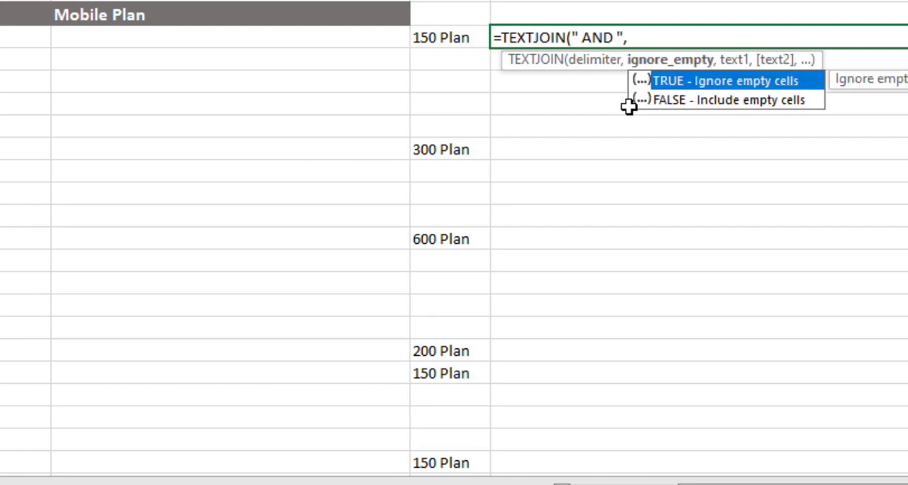
text(true)
key(Tab)
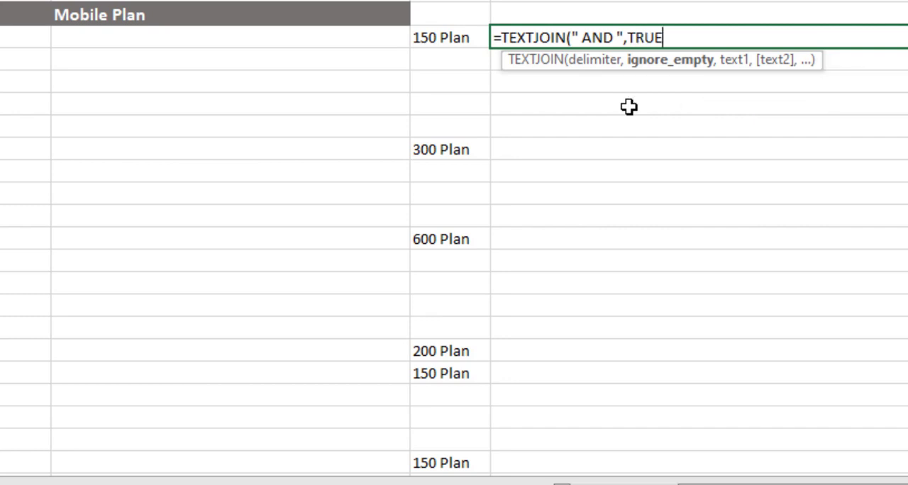
text(,)
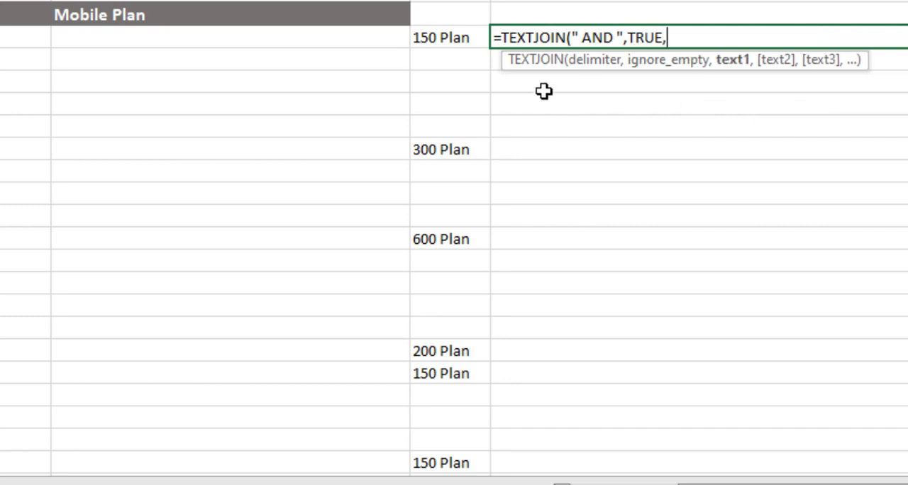
Complete the I3 TEXTJOIN formula with the spilled range H3# as its text argument.
click(454, 39)
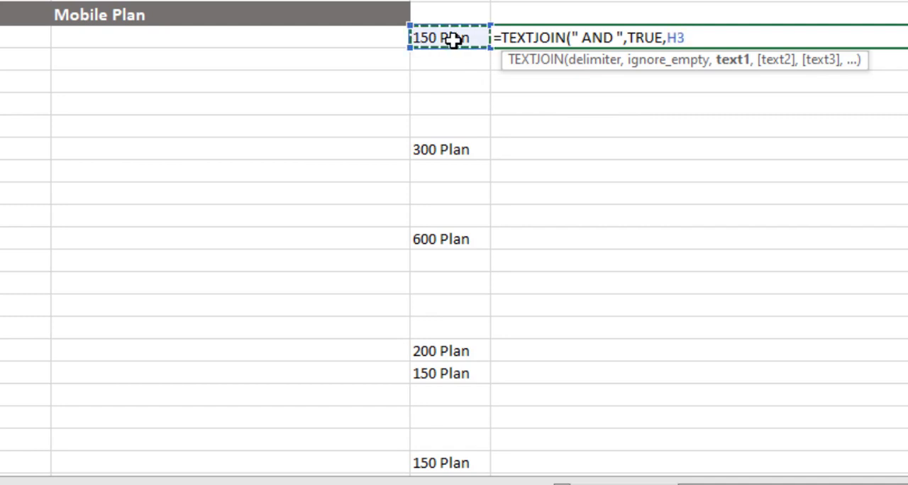
key(shift+Down)
key(shift+Down)
key(shift+Down)
key(shift+Down)
key(shift+Down)
key(shift+Down)
key(shift+Down)
key(shift+Down)
key(shift+Down)
key(shift+Down)
key(shift+Down)
key(shift+Down)
key(shift+Down)
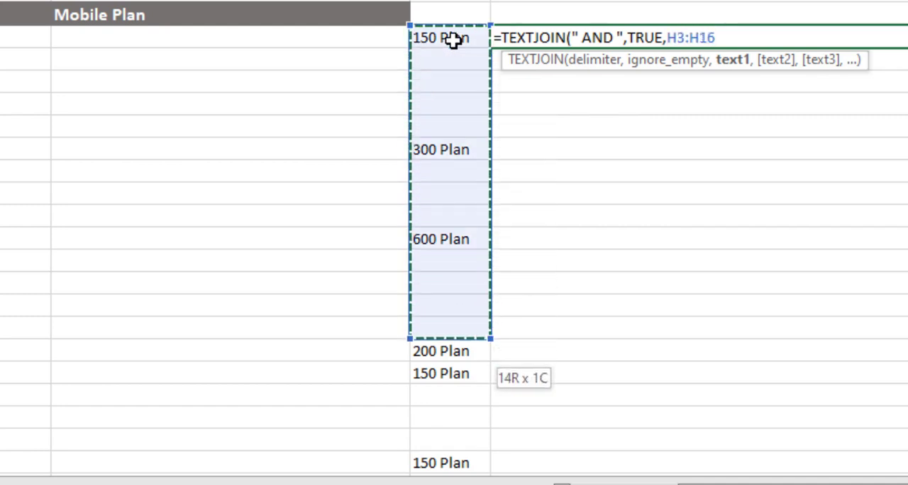
key(shift+Down)
key(shift+Down)
key(shift+Down)
key(shift+Down)
key(shift+Down)
key(shift+Down)
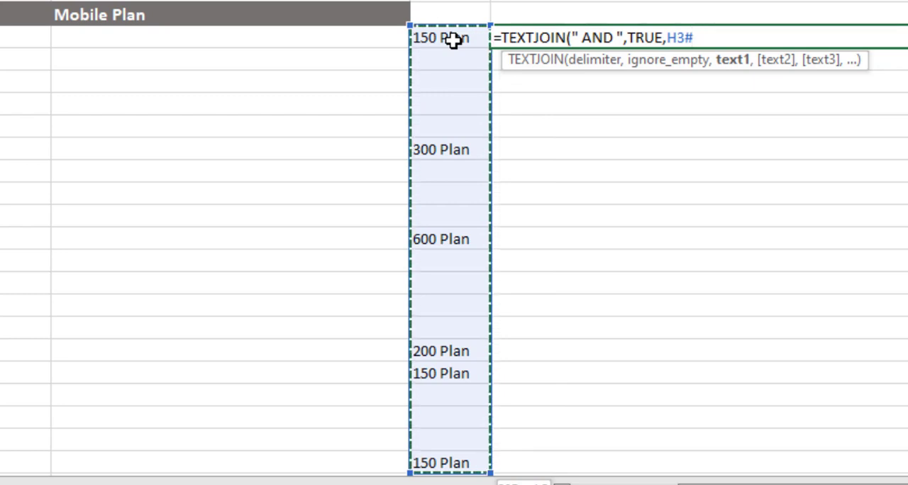
text())
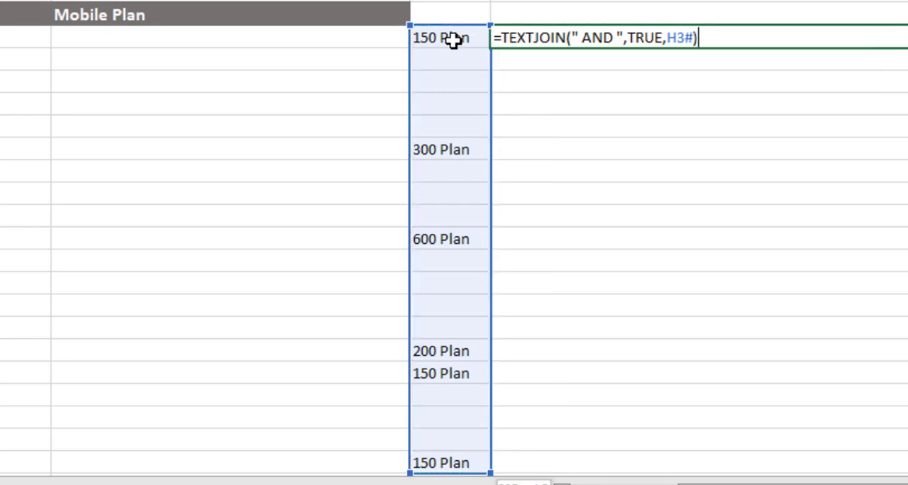
key(Return)
key(Up)
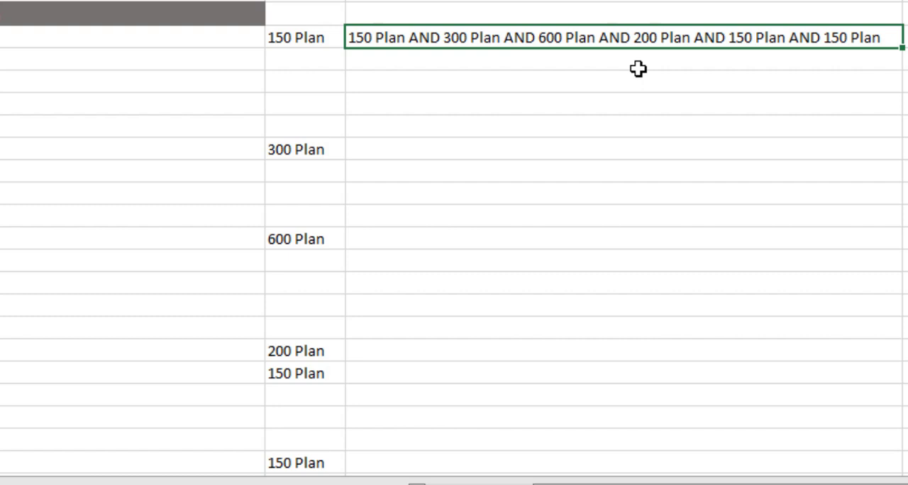
Wrap the existing IF formula in H3 in a UNIQUE function.
click(303, 37)
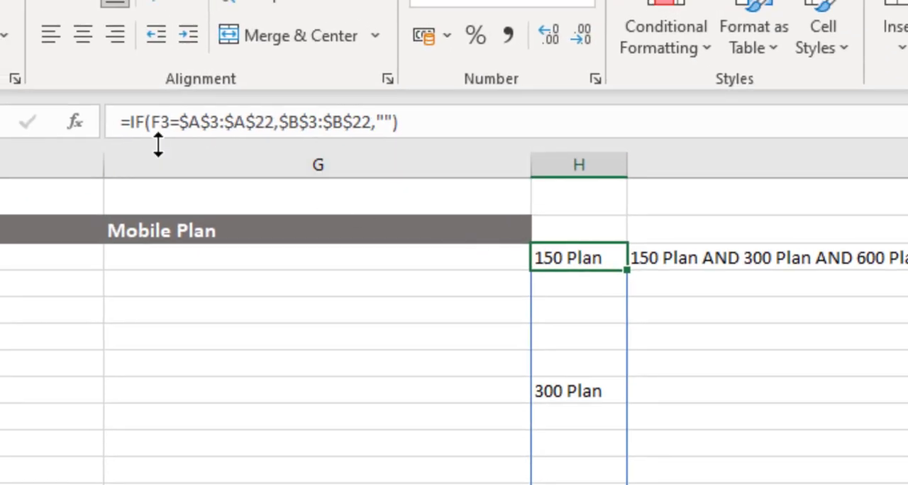
click(131, 122)
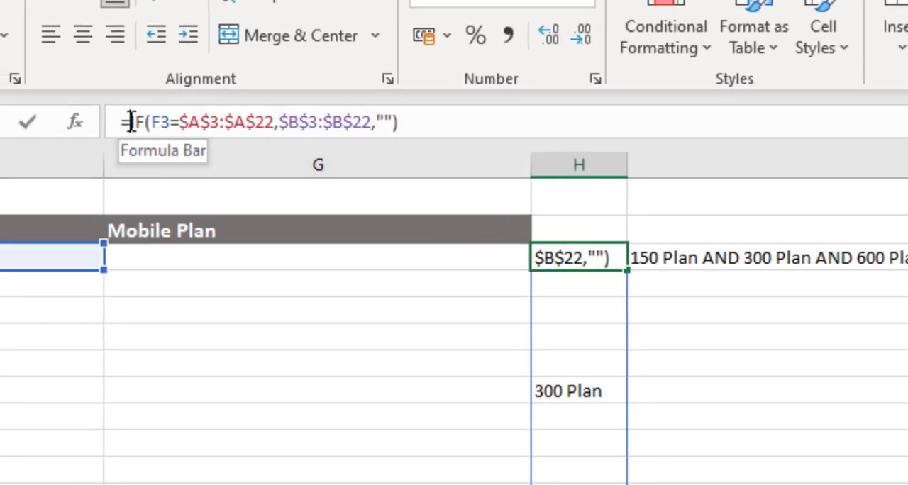
text(unique()
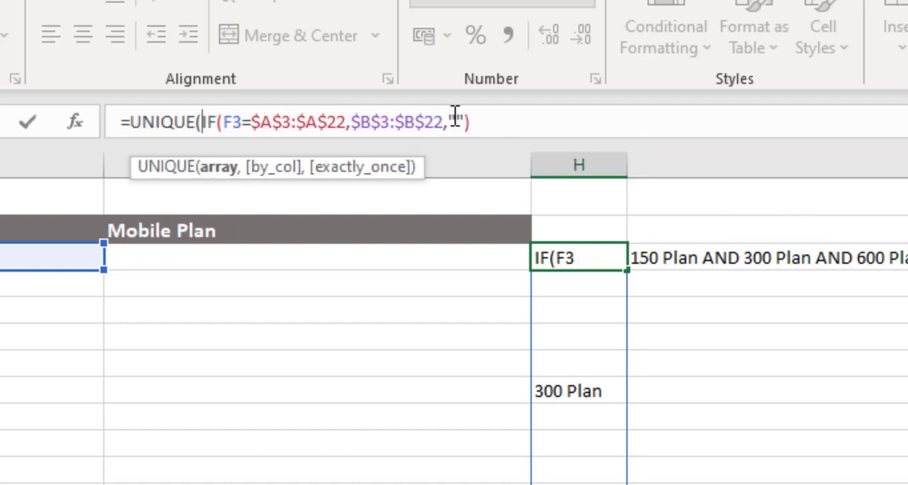
click(486, 122)
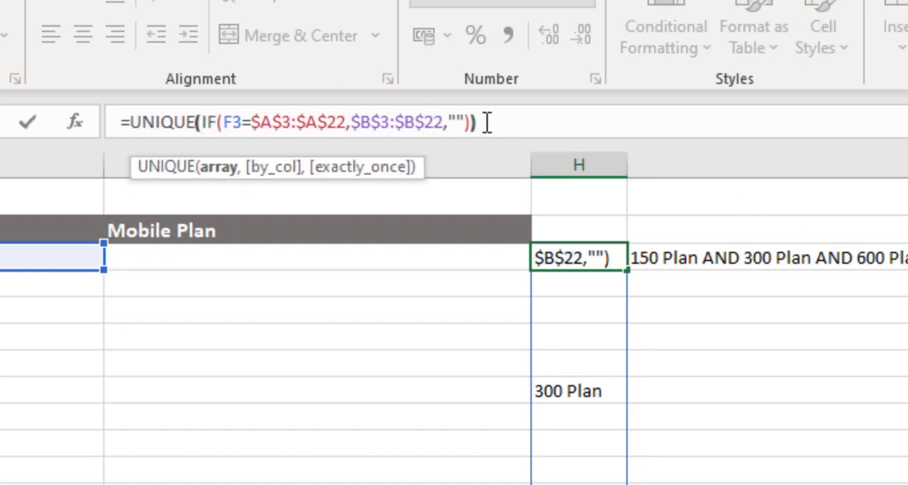
text())
key(Return)
key(Up)
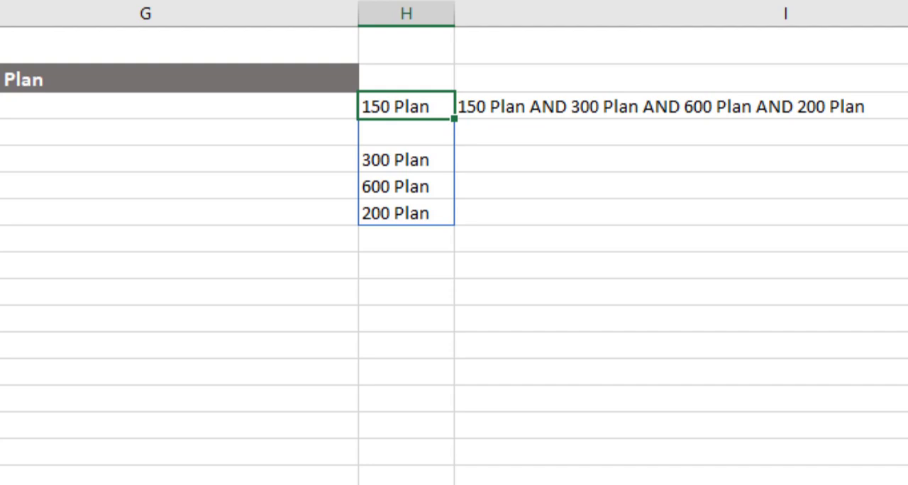
Check the second cell of the spilled list, H4, against the joined text in I3.
click(426, 134)
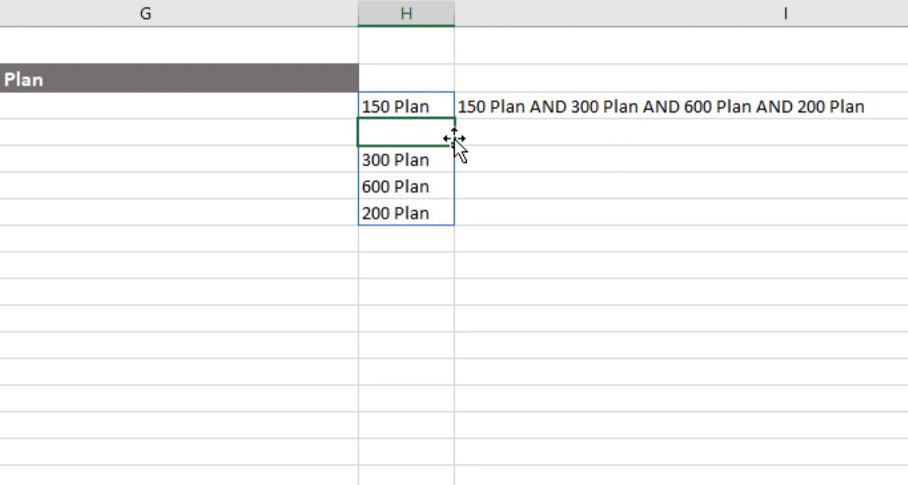
click(555, 107)
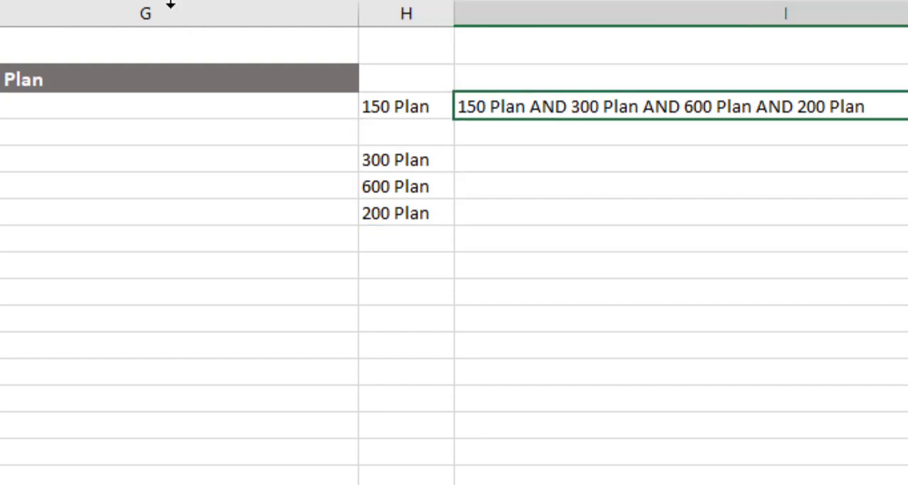
click(165, 101)
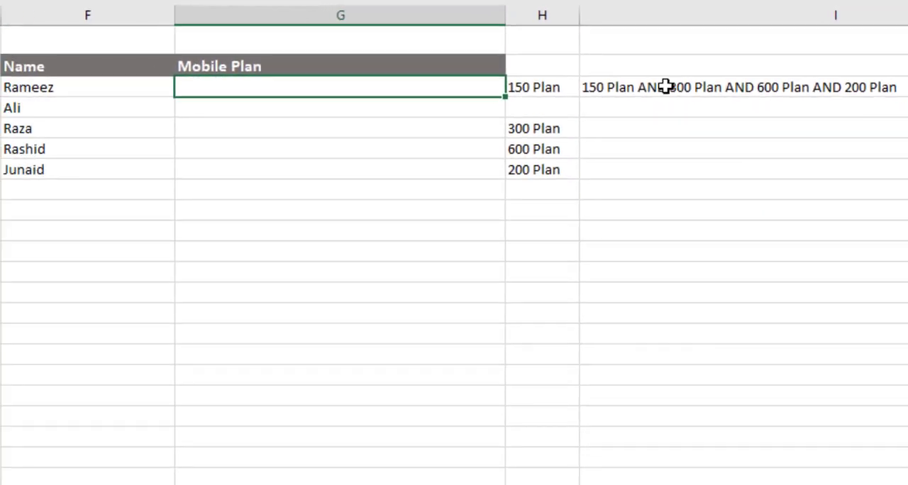
Copy the UNIQUE(IF(...)) expression from H3 without its equals sign, leaving the cell's formula as it is.
click(572, 88)
drag(195, 6, 478, 26)
key(ctrl+c)
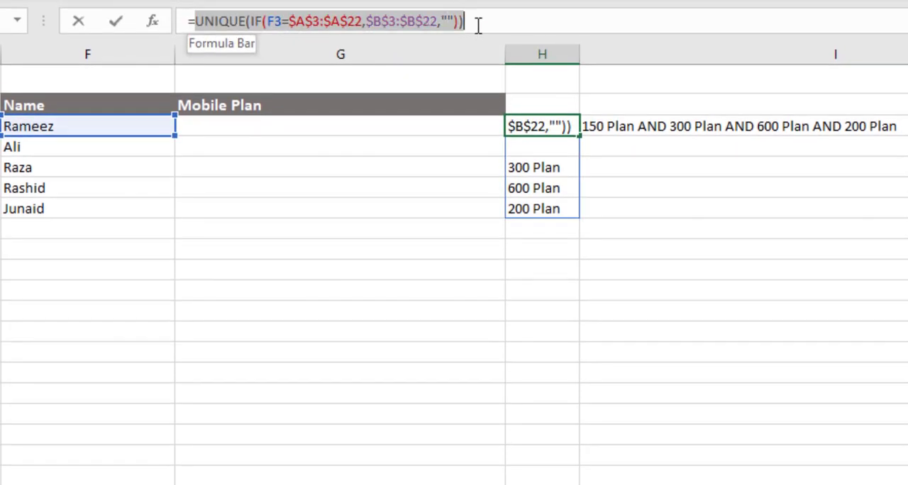
key(Escape)
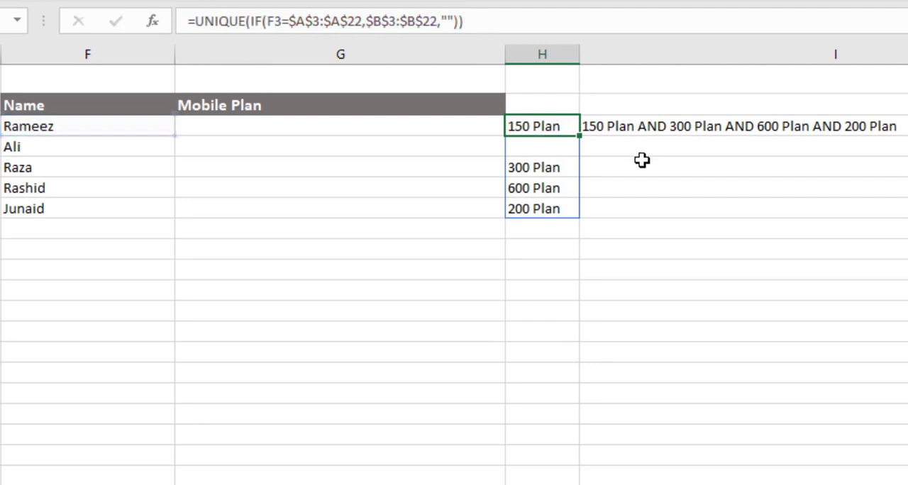
Replace H3# in the I3 TEXTJOIN formula with the copied UNIQUE(IF(...)) expression, copy the whole combined formula and discard the edit.
click(636, 130)
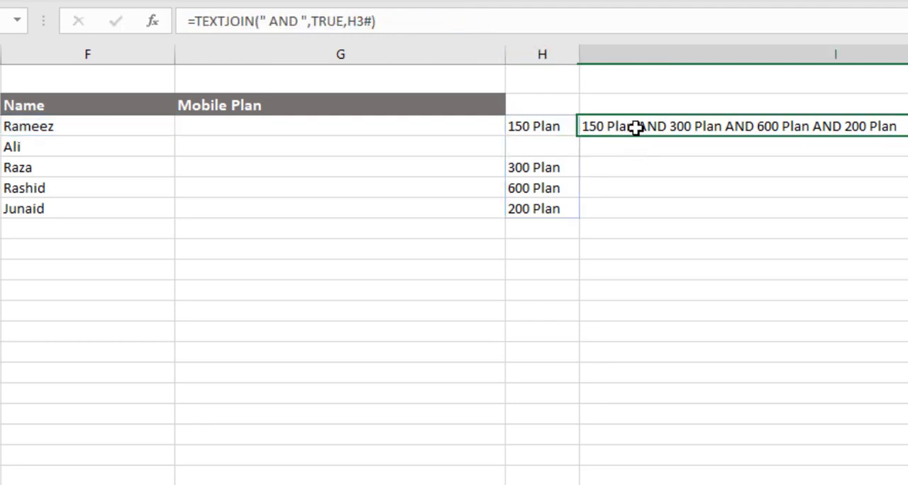
click(348, 21)
drag(348, 22, 372, 21)
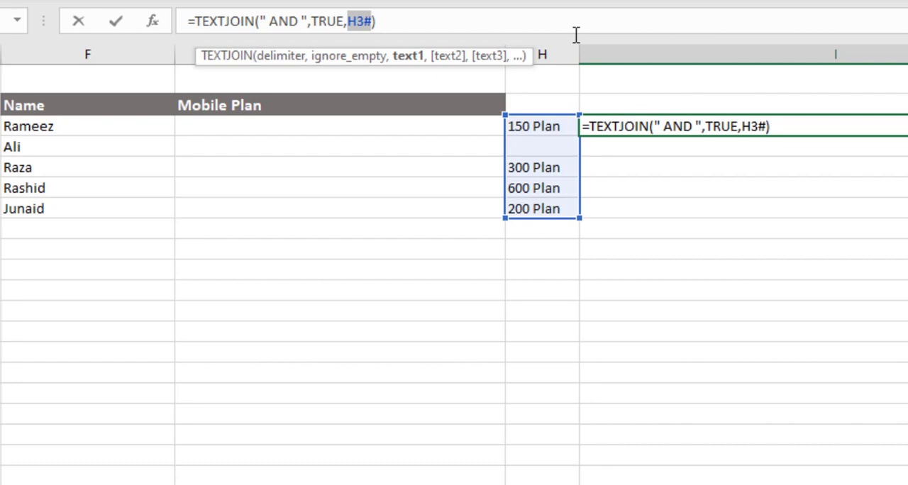
key(ctrl+v)
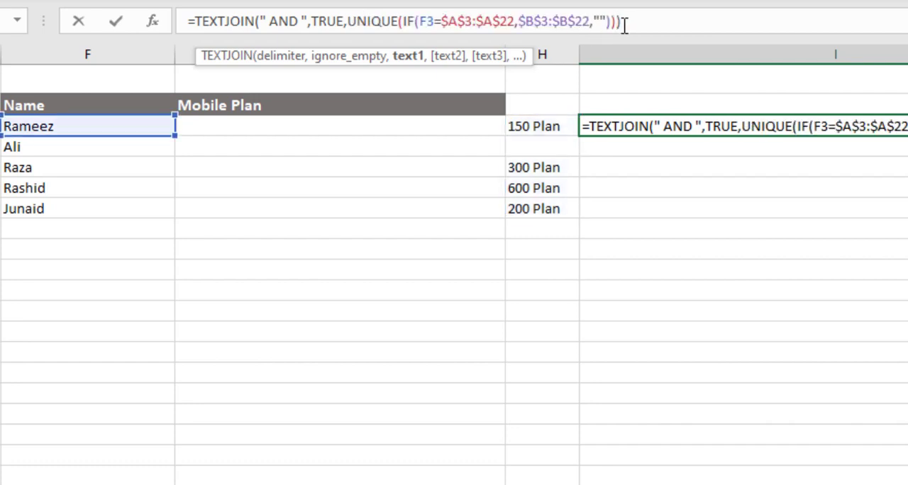
drag(621, 23, 176, 32)
key(ctrl+c)
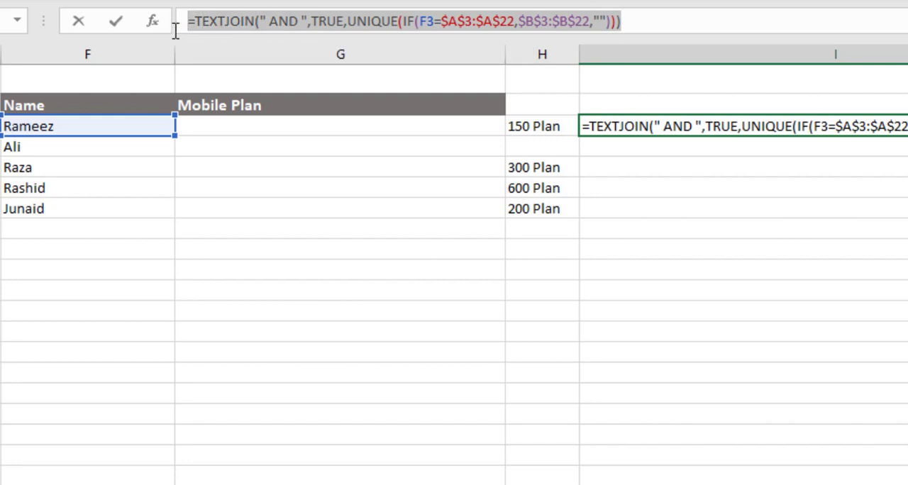
key(Escape)
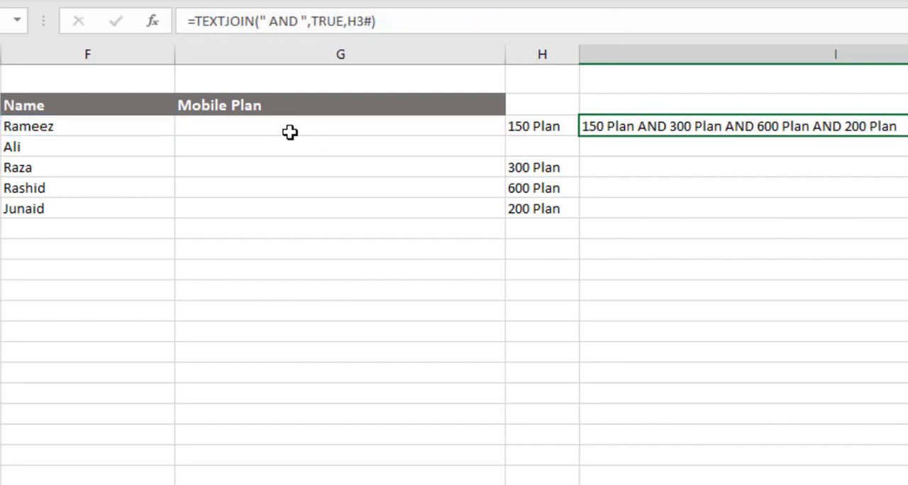
Paste the copied TEXTJOIN(UNIQUE(IF(...))) formula into G3 and fill it down through G7 for all listed agents.
click(287, 128)
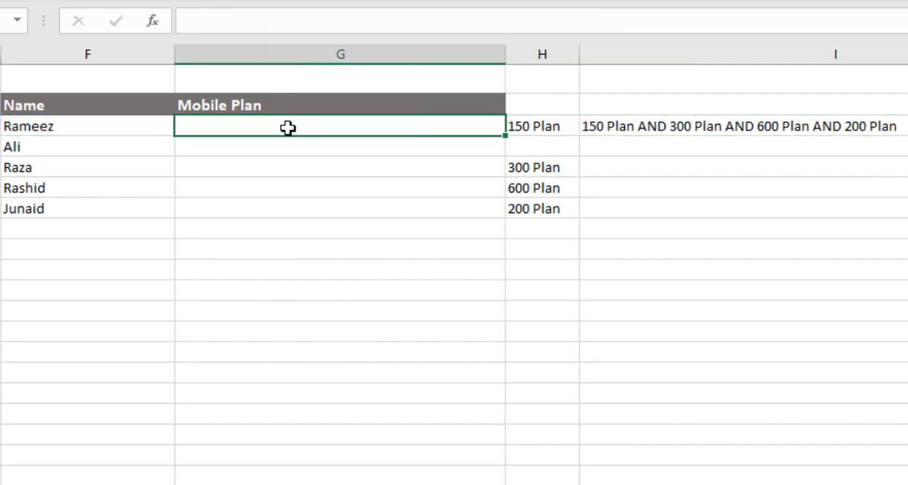
key(ctrl+v)
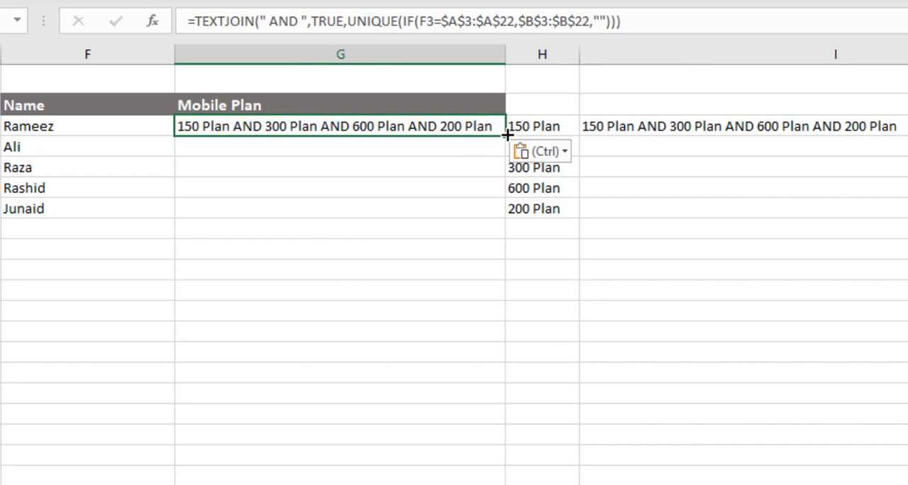
drag(506, 134, 504, 213)
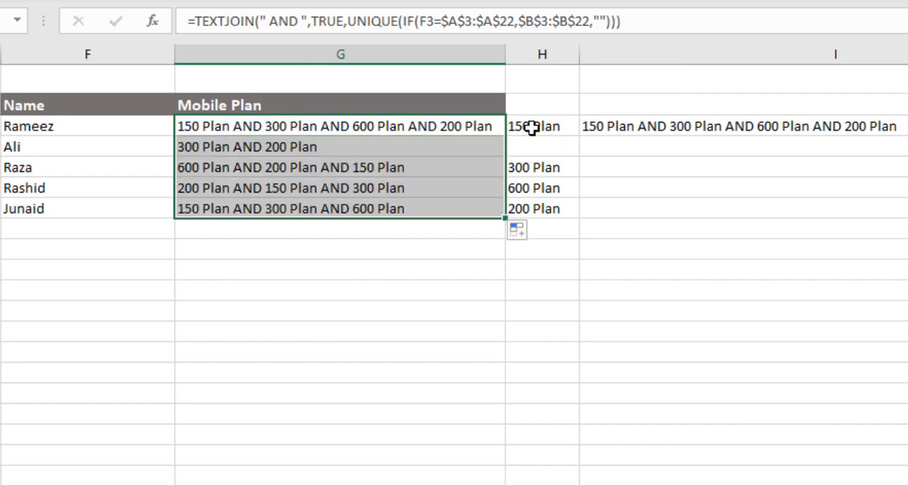
Clear the helper formulas and their spilled values from H3:I7 beside the summary table.
click(549, 128)
mouse_move(550, 127)
mouse_down()
mouse_move(615, 178)
mouse_move(613, 218)
mouse_up()
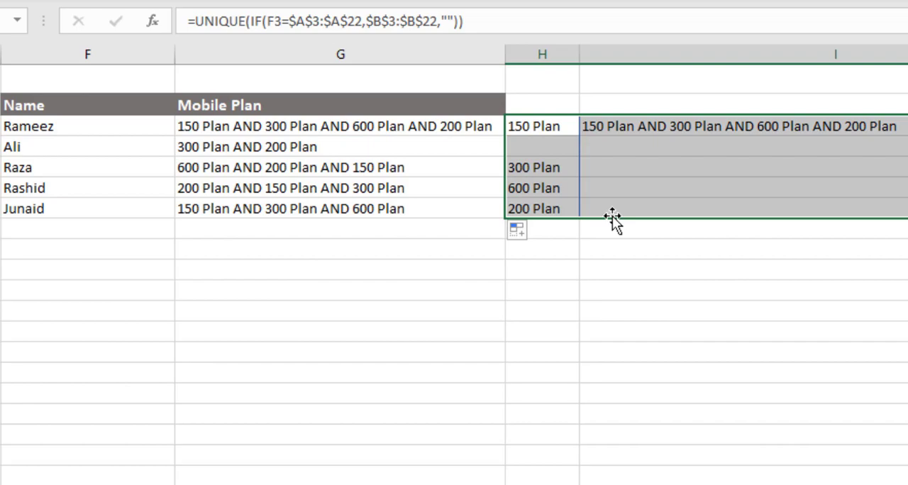
key(Delete)
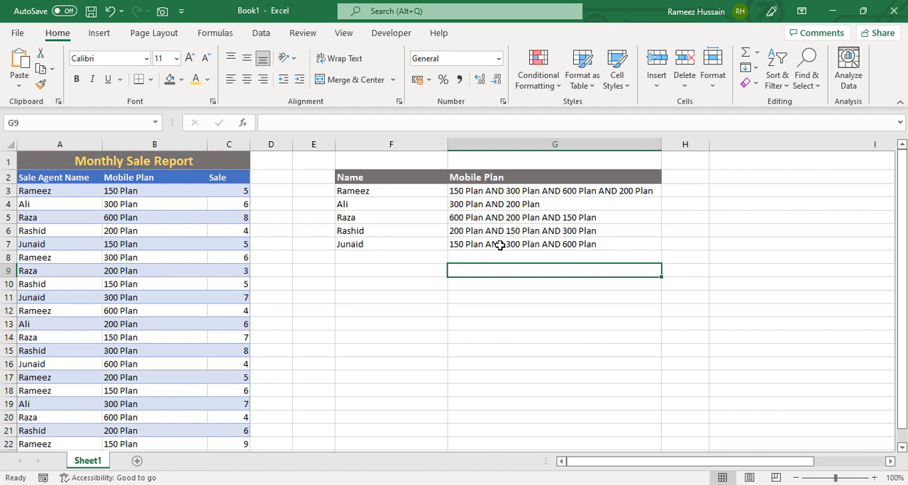
Review the summary's agent names in F4 and F6 against their joined mobile plans in column G.
click(372, 204)
key(Right)
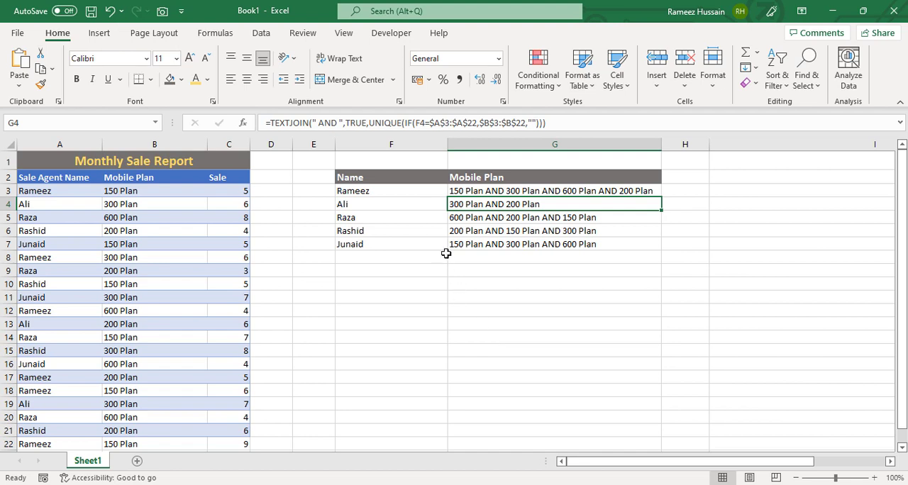
click(401, 231)
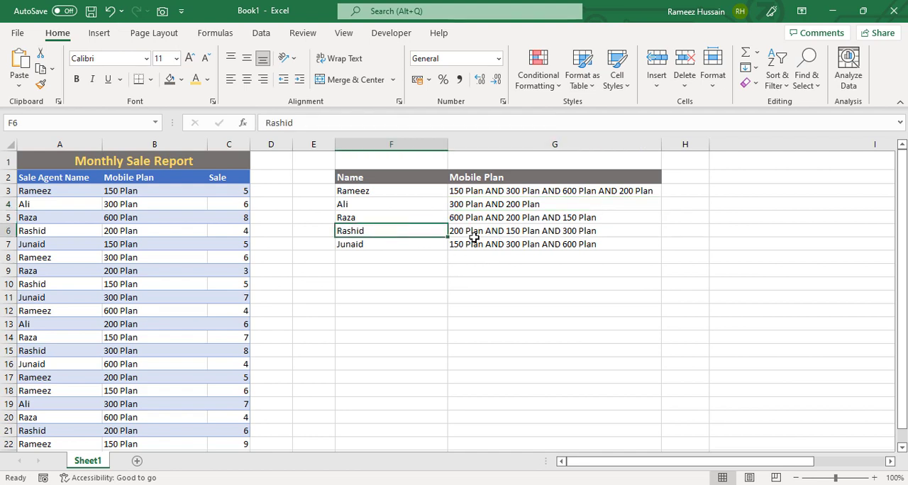